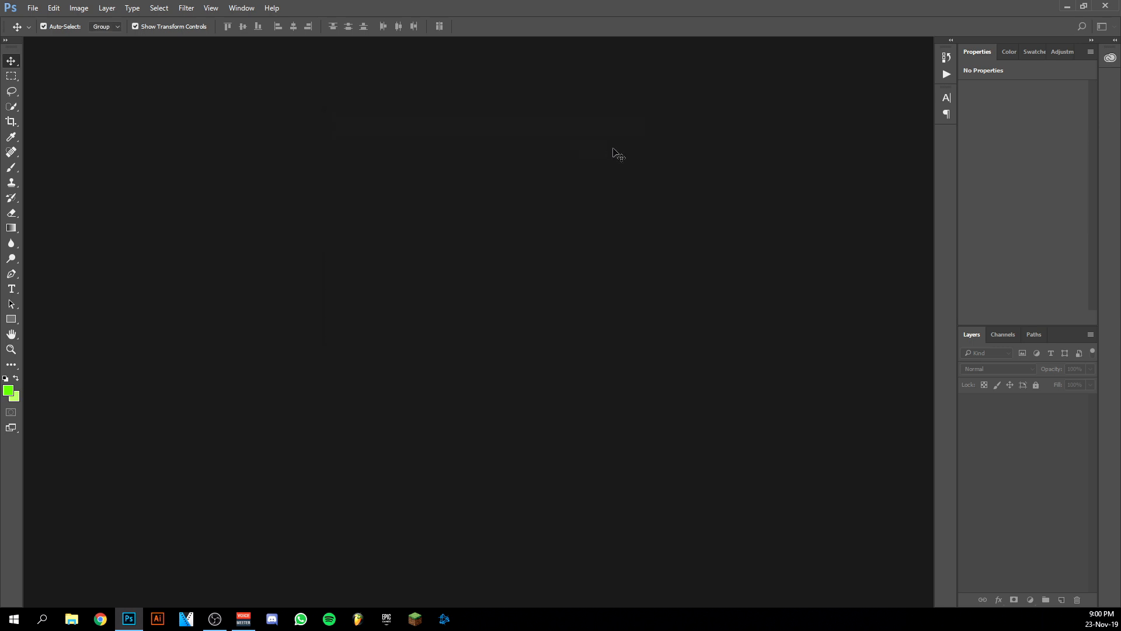
- Create a blank white document measuring 6.4 by 3.6 in at 300 pixels/inch
left_click(611, 147)
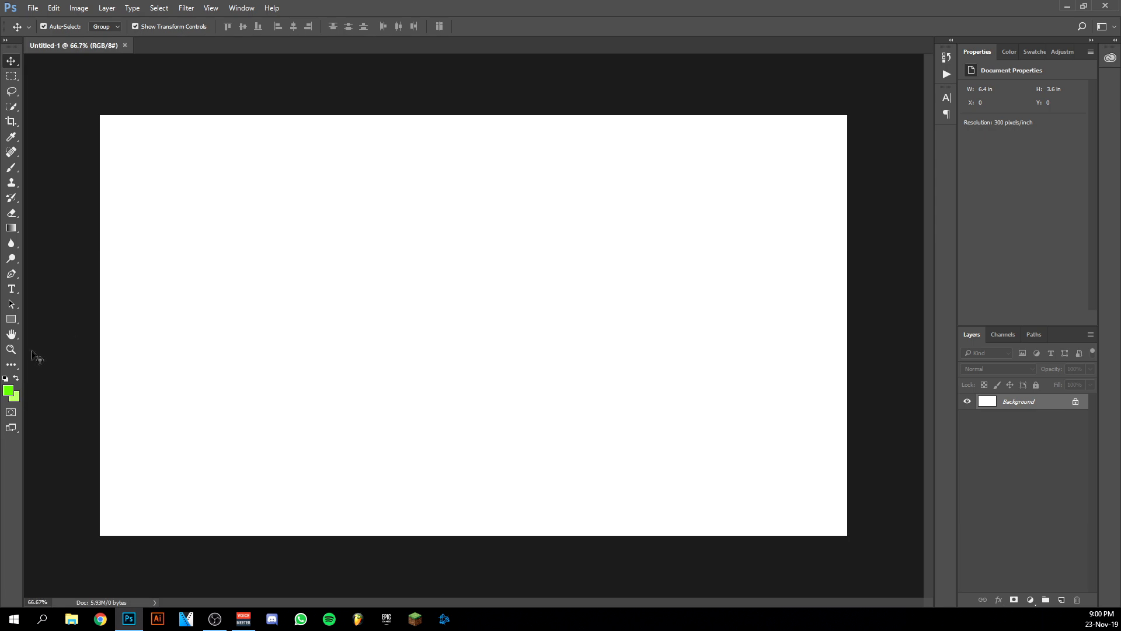
left_click(11, 349)
right_click(341, 299)
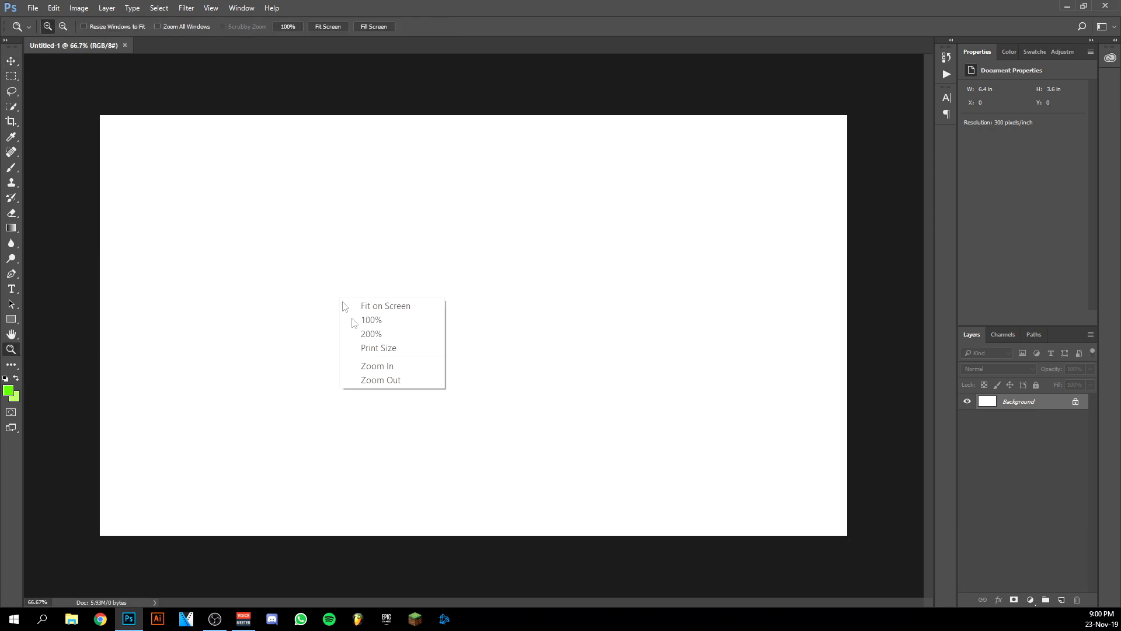
left_click(385, 380)
- Place the landscape image 1526414 as a linked object, scaled to 12% to cover the whole canvas
left_click(37, 10)
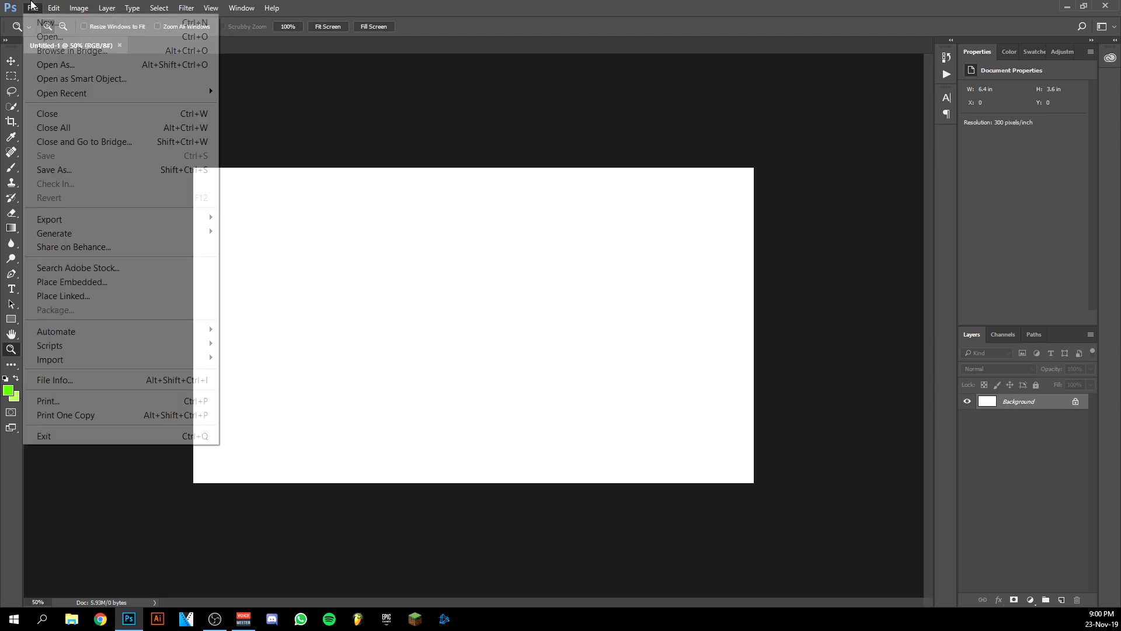
left_click(42, 296)
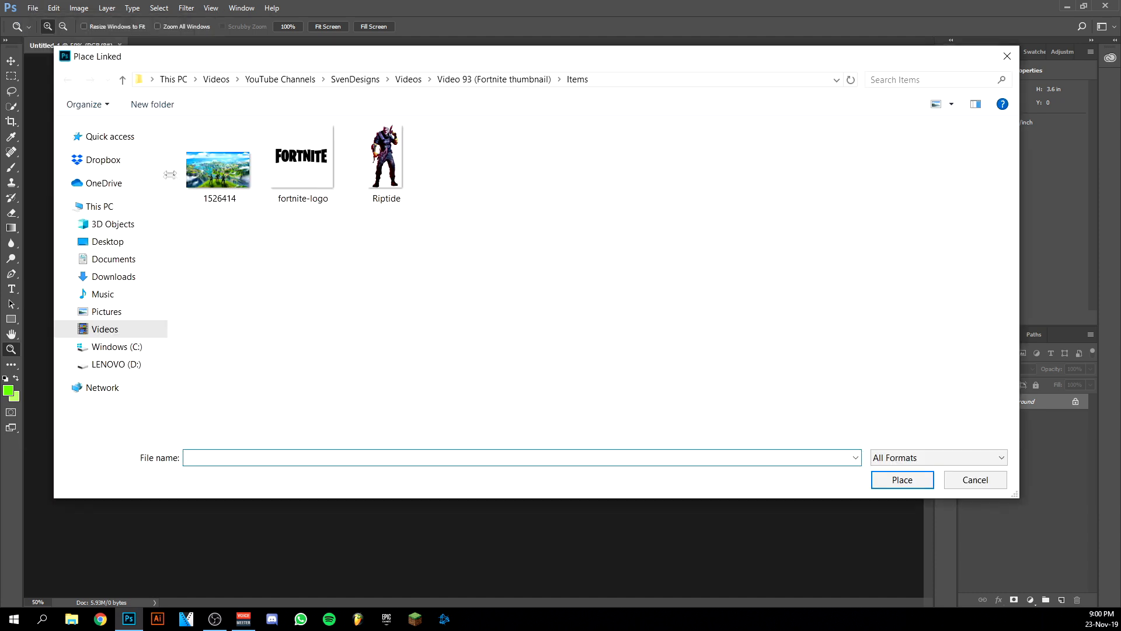
double_click(217, 168)
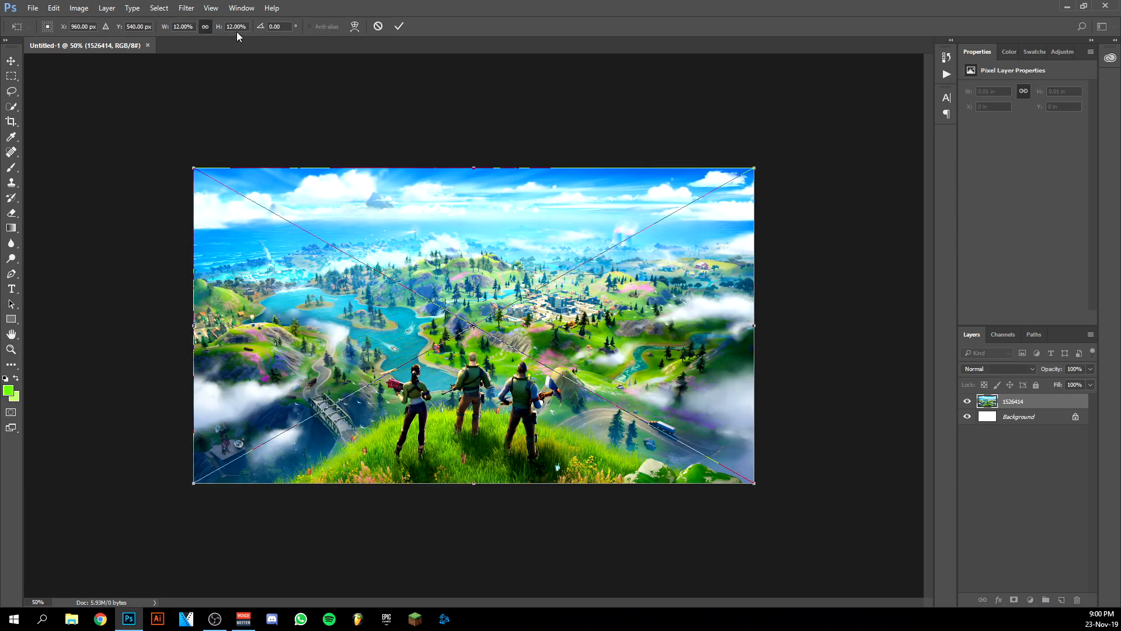
key("z")
left_click(395, 31)
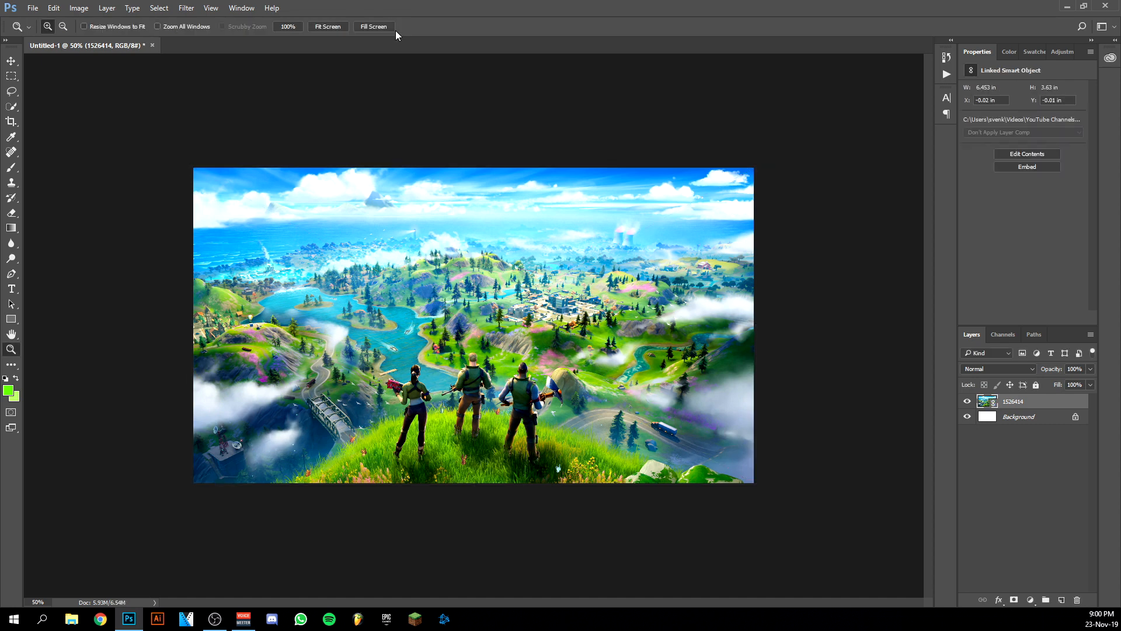
- Add a Black & White adjustment layer and a Brightness/Contrast adjustment layer above the landscape image
left_click(1031, 600)
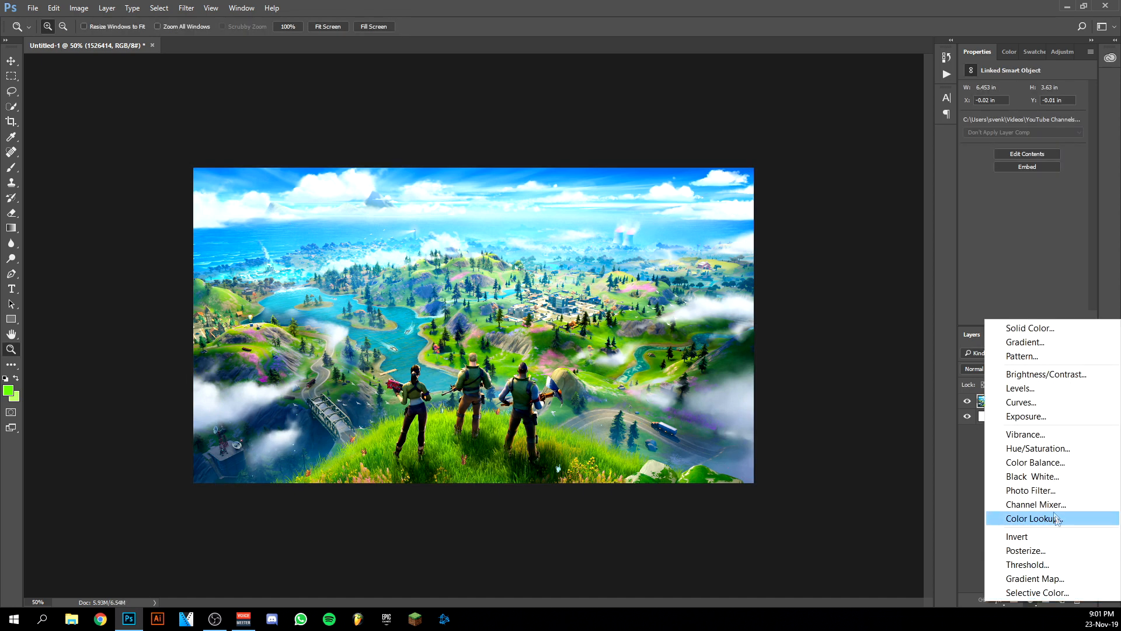
left_click(1038, 476)
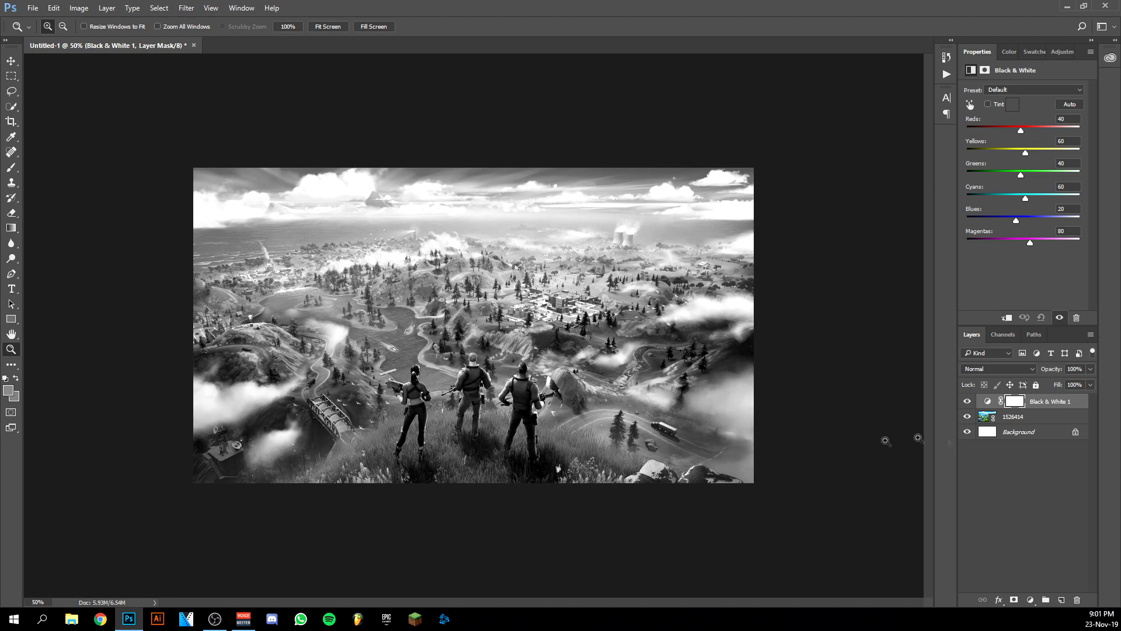
left_click(1063, 52)
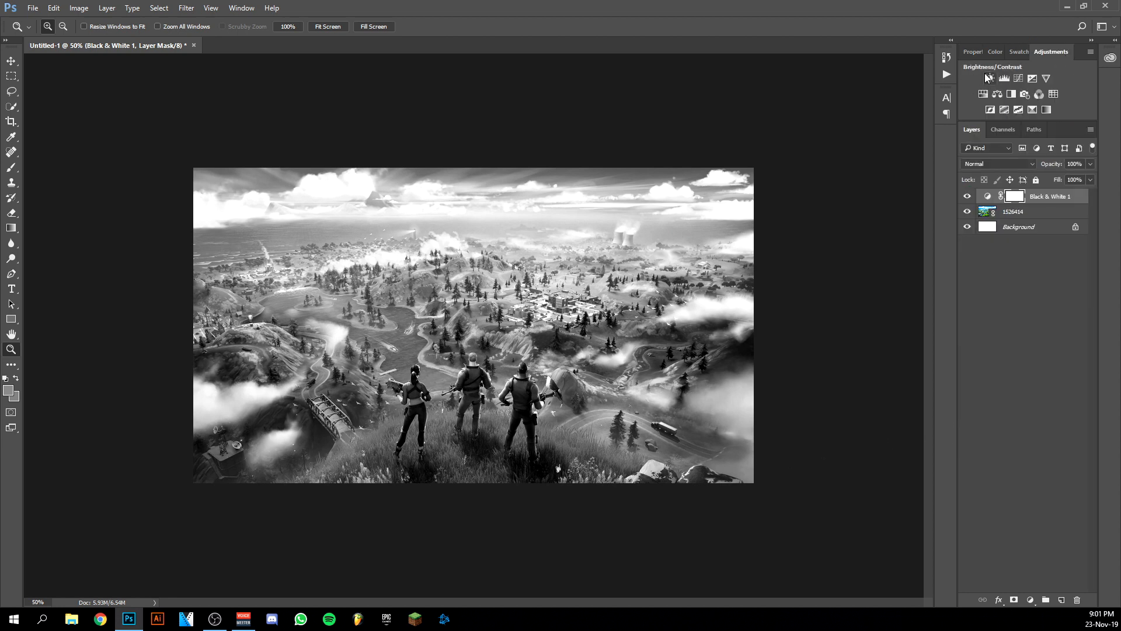
left_click(987, 76)
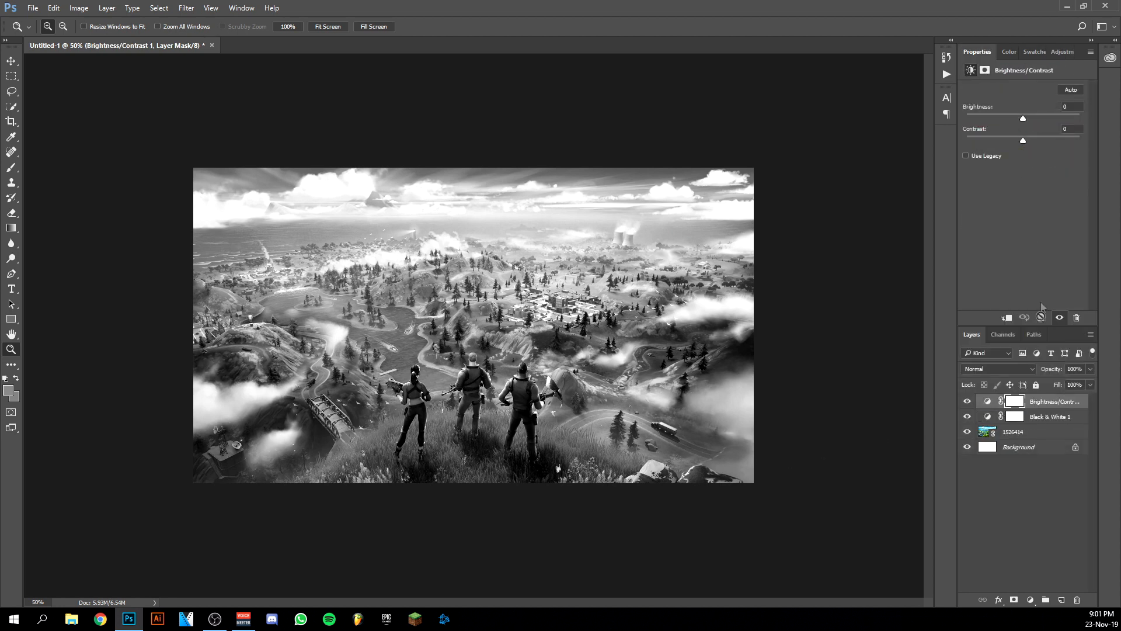
- Add a second Brightness/Contrast adjustment layer and set the lower one to brightness 20 and contrast 89
left_click(1063, 52)
left_click(987, 76)
left_click(1034, 418)
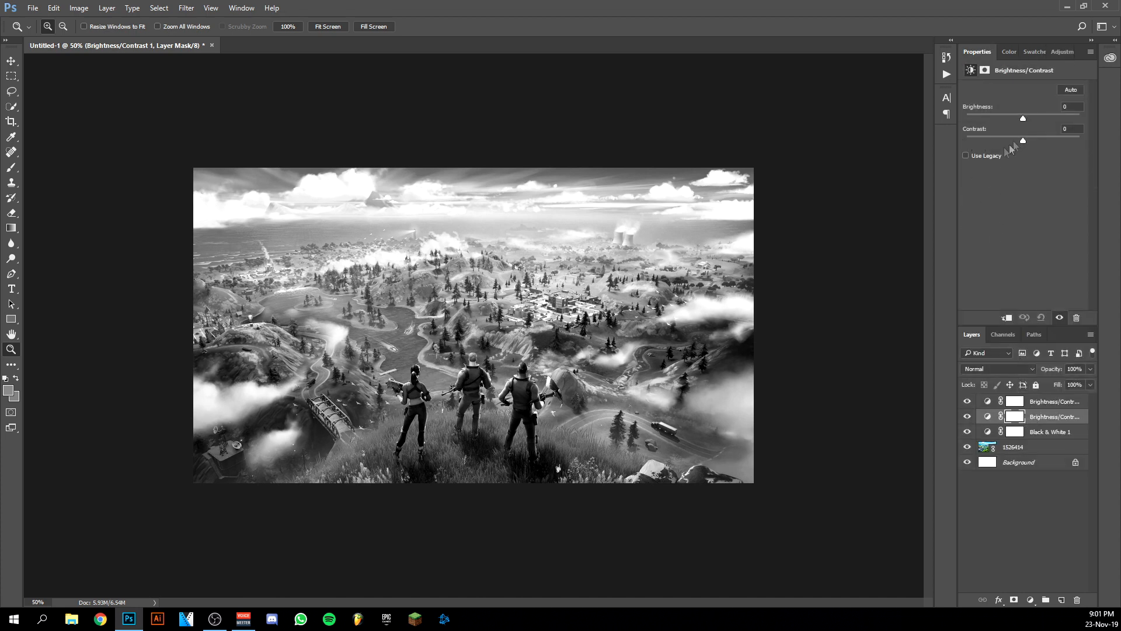
left_click_drag(1021, 119, 1075, 143)
- Draw a yellow-filled rectangle of about 1932 by 1104 px covering the whole canvas
left_click(11, 319)
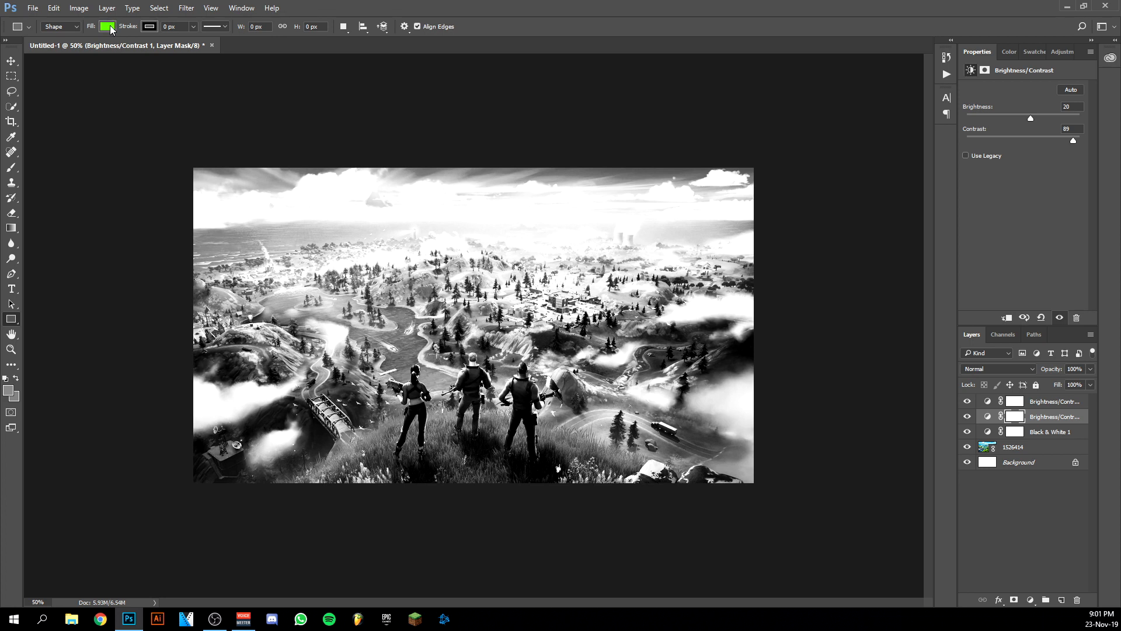
left_click(108, 27)
left_click(62, 101)
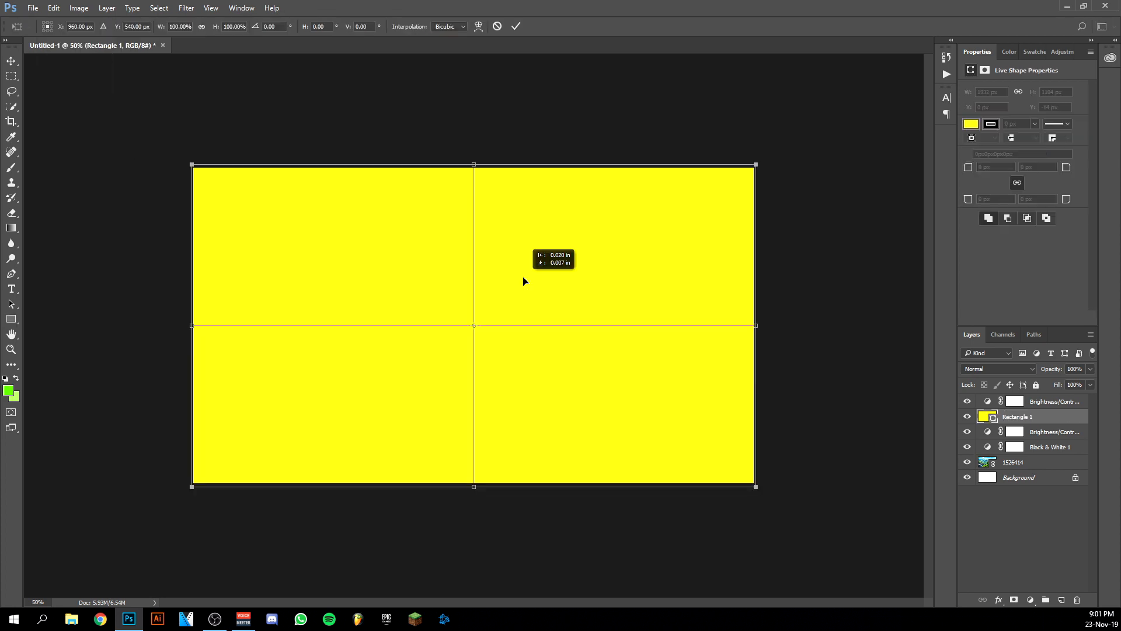
left_click_drag(523, 280, 524, 270)
left_click(516, 31)
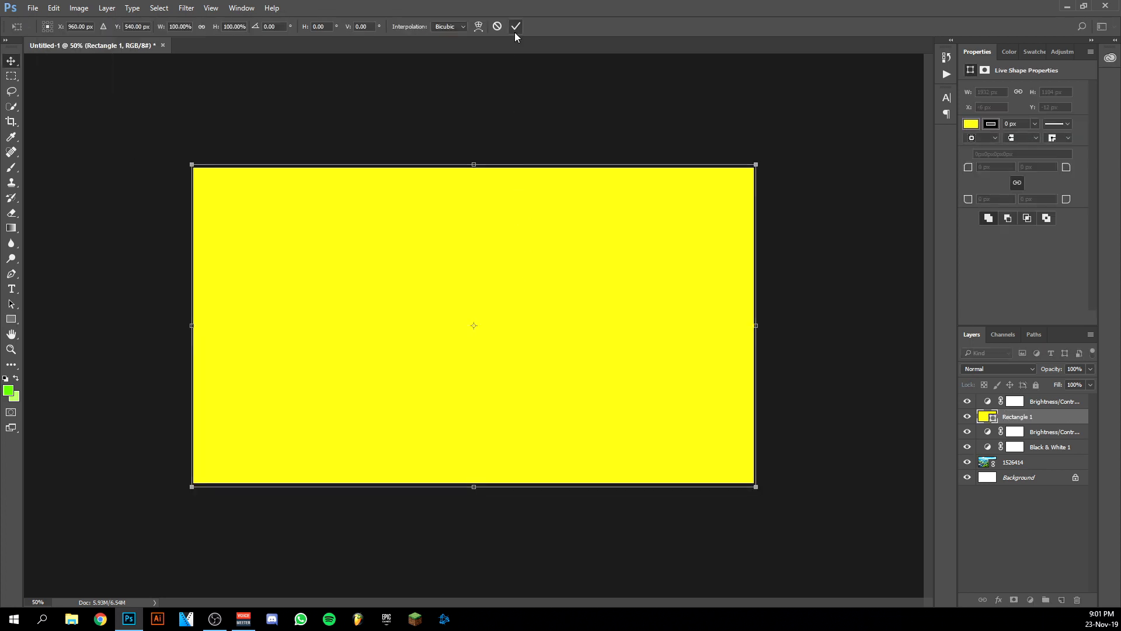
- Set the yellow rectangle's blend mode to Multiply and move its layer to the top of the stack
left_click(977, 370)
left_click(979, 407)
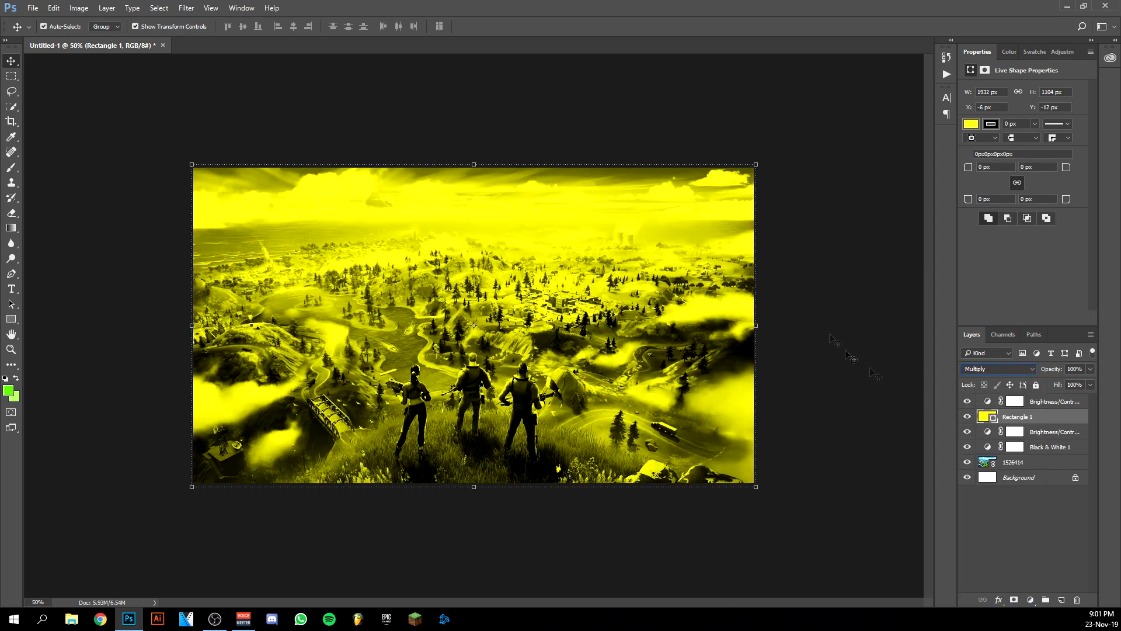
left_click_drag(1046, 420, 1036, 399)
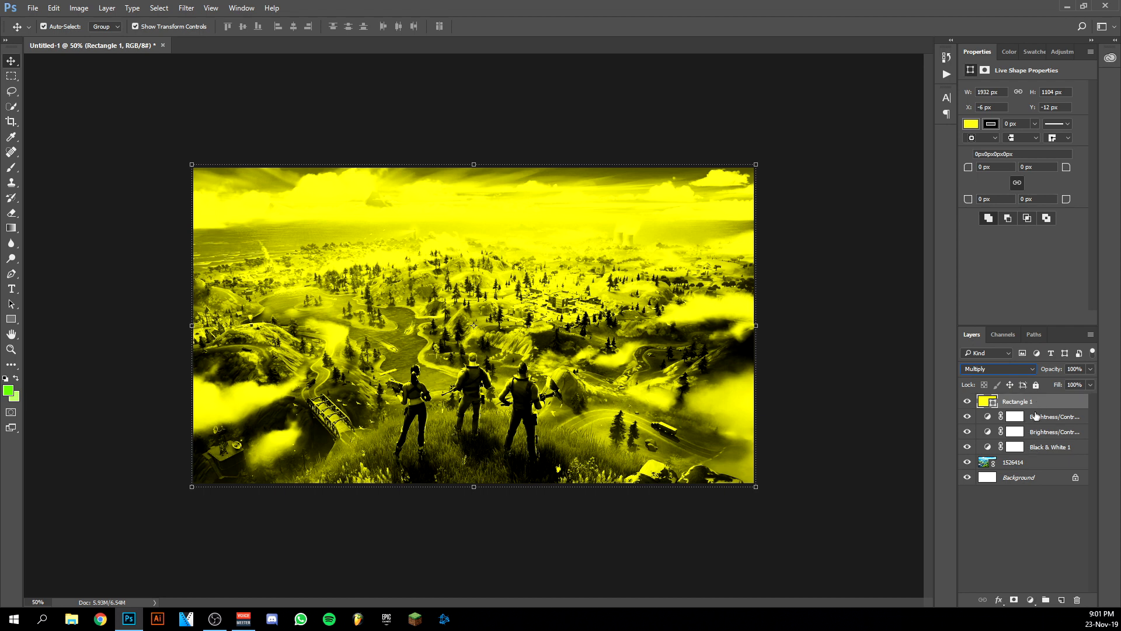
- Set the upper Brightness/Contrast adjustment layer to brightness -20 and contrast 90
left_click(1039, 421)
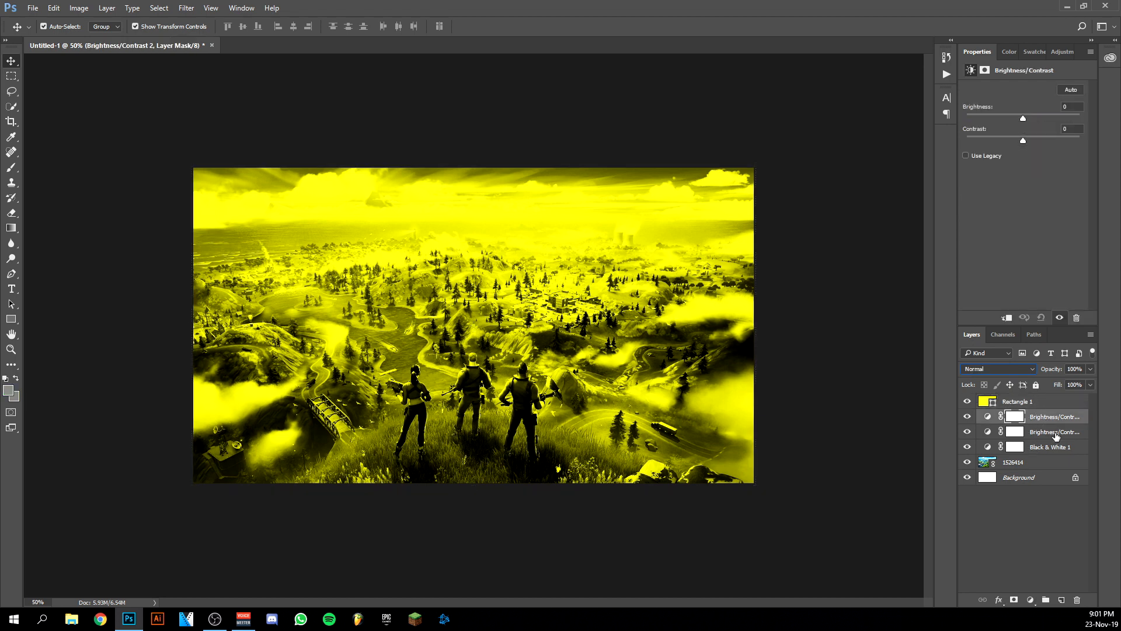
left_click(1056, 432)
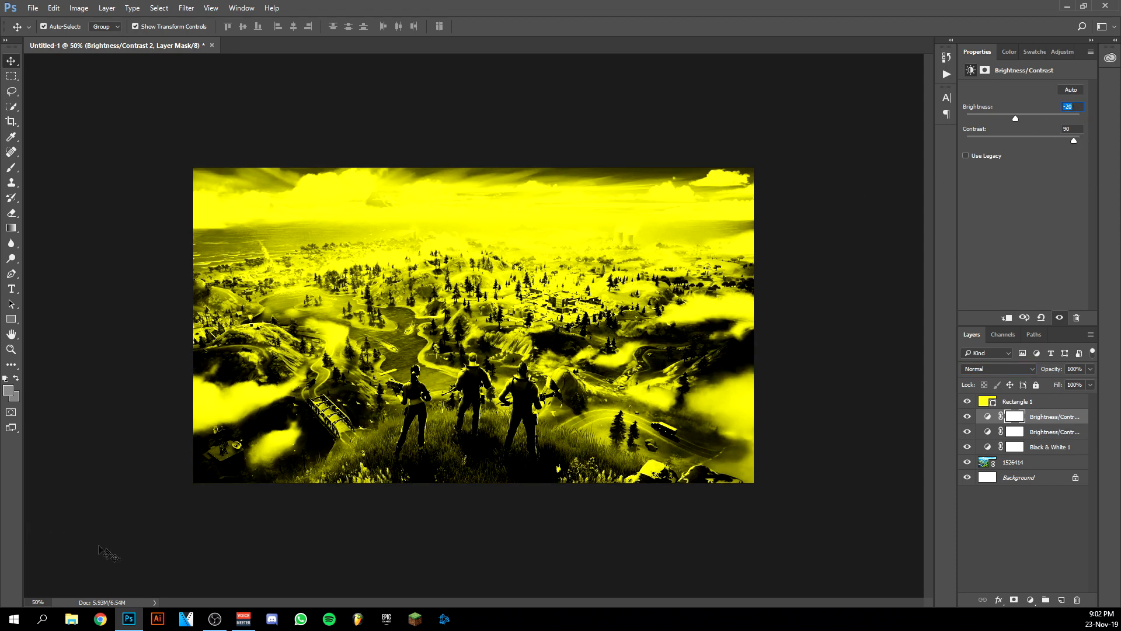
mouse_move(127, 621)
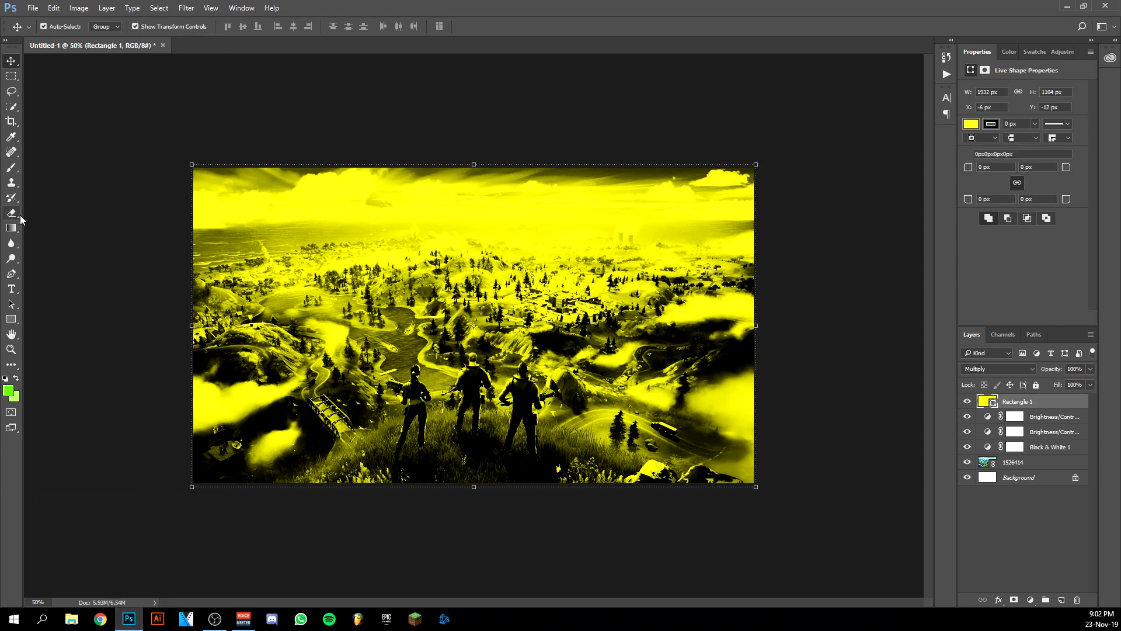
- Place fortnite-logo as a linked object in the upper right of the canvas, enlarged to about 3.46 in wide
left_click(33, 8)
left_click(47, 298)
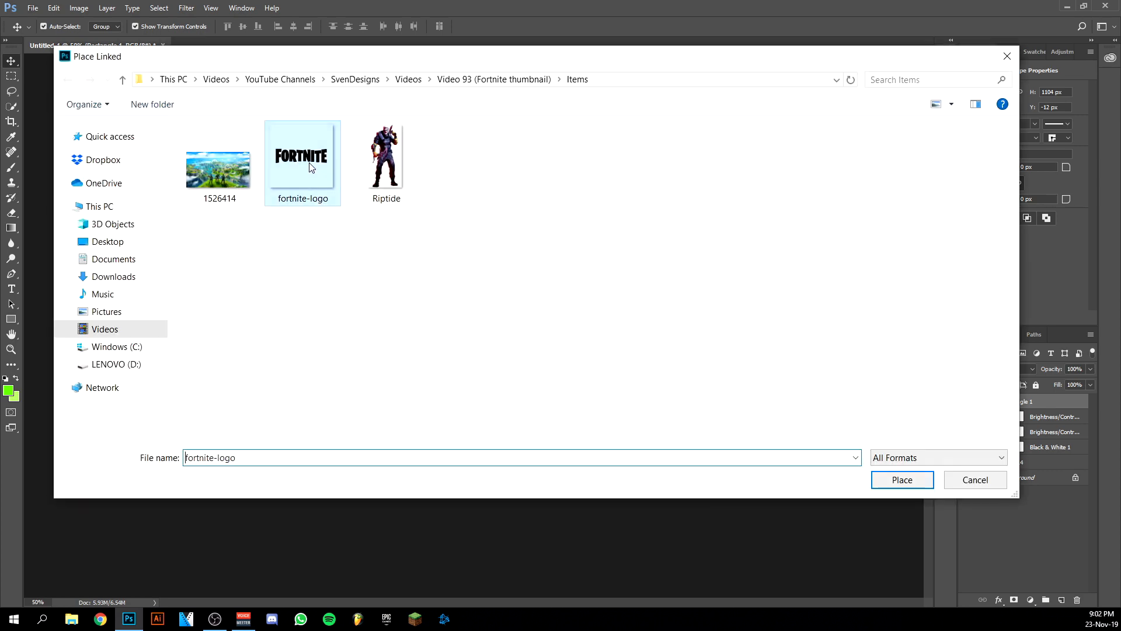
double_click(310, 162)
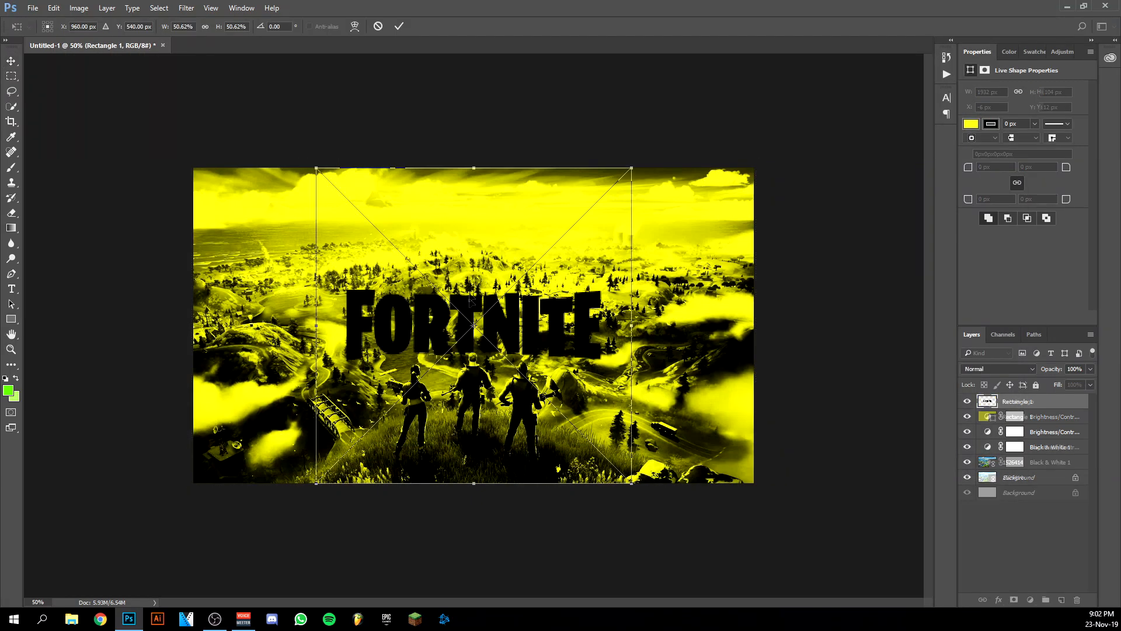
left_click_drag(525, 354, 670, 241)
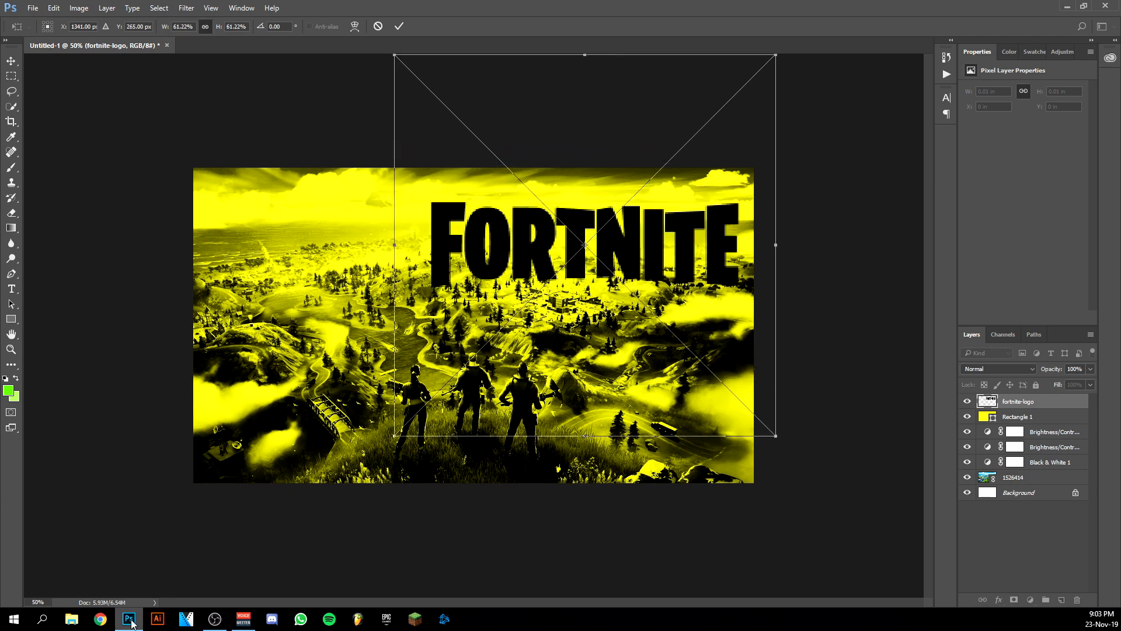
key("Return")
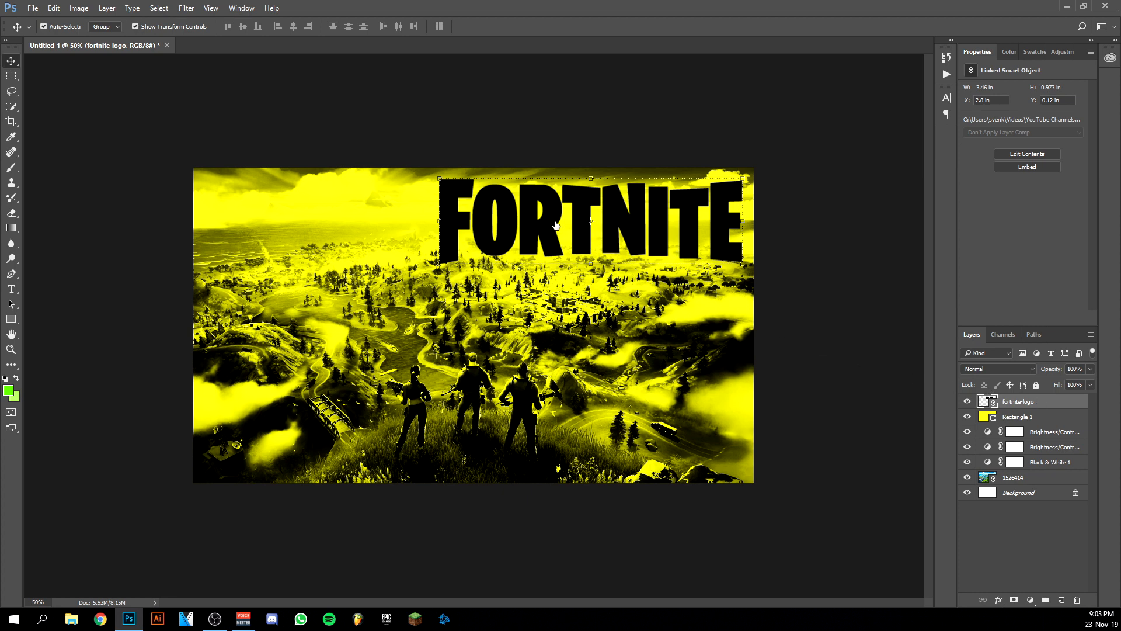
- Apply a white Color Overlay in Normal mode at 100% opacity to the Fortnite logo
left_click_drag(318, 214, 343, 187)
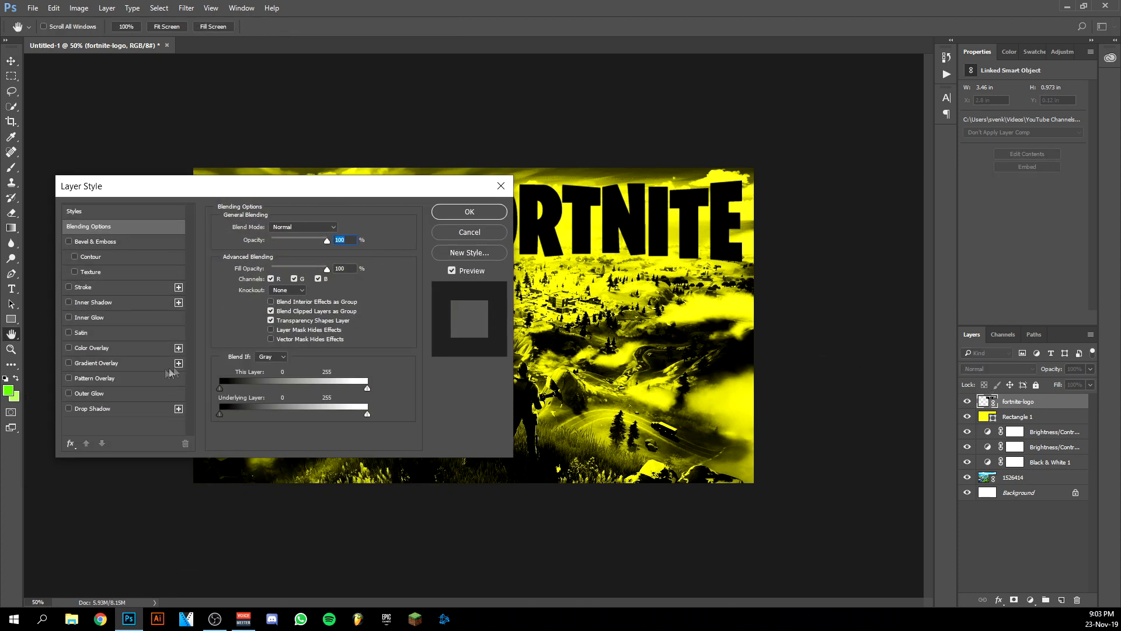
left_click(68, 347)
left_click(117, 349)
left_click(341, 228)
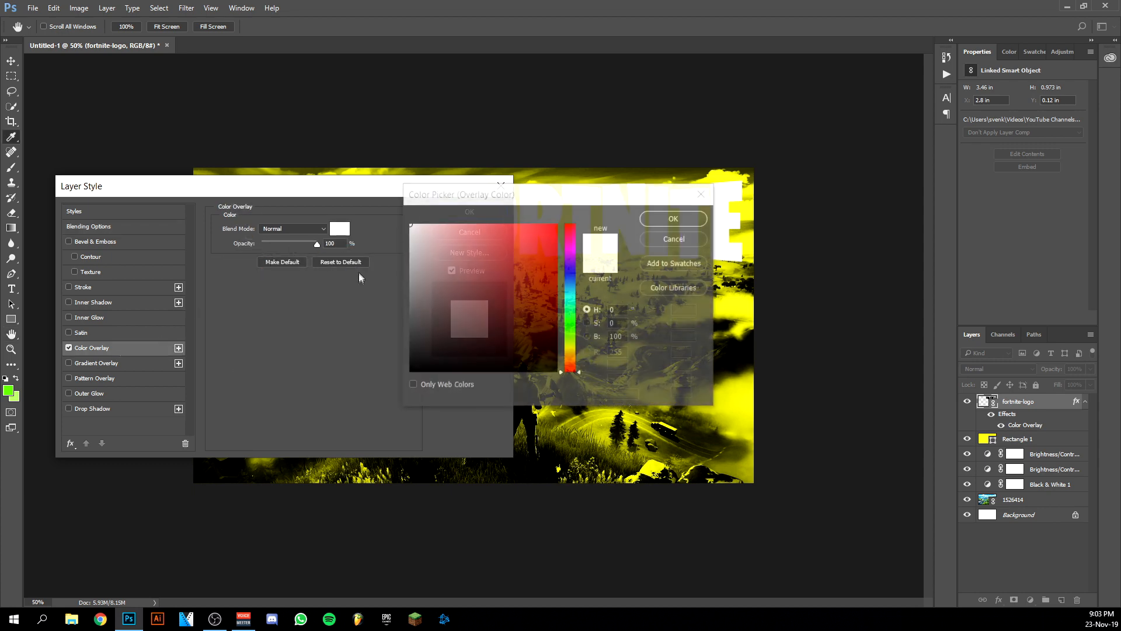
left_click(677, 220)
left_click(451, 209)
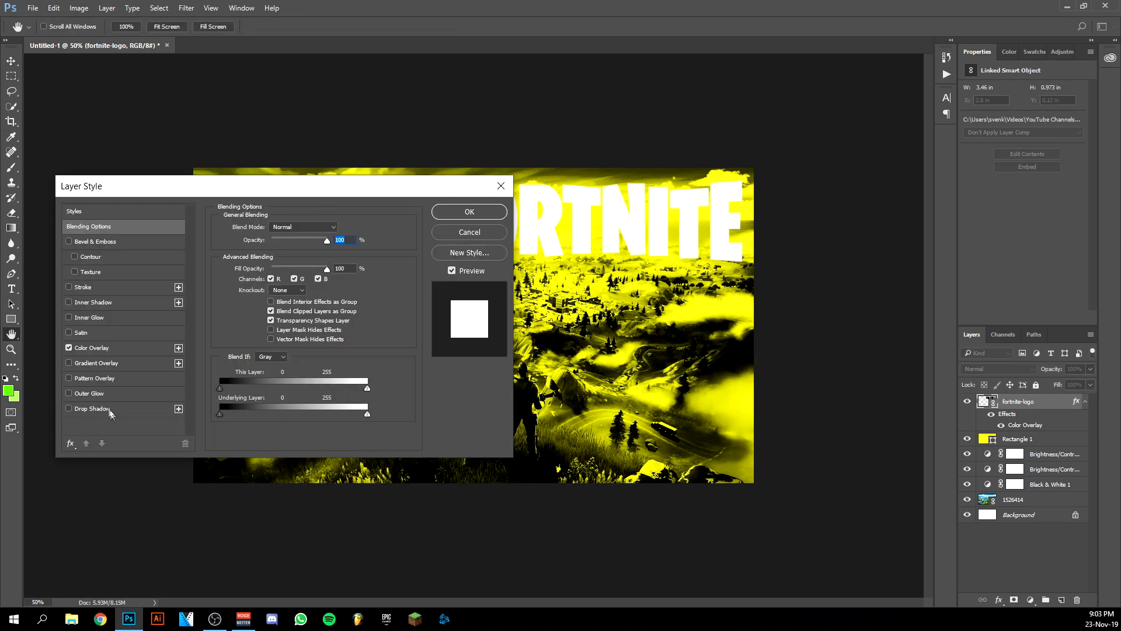
- Add a black Outer Glow to the logo with Normal blending, 100% opacity, 24% spread and 132 px size
left_click(68, 393)
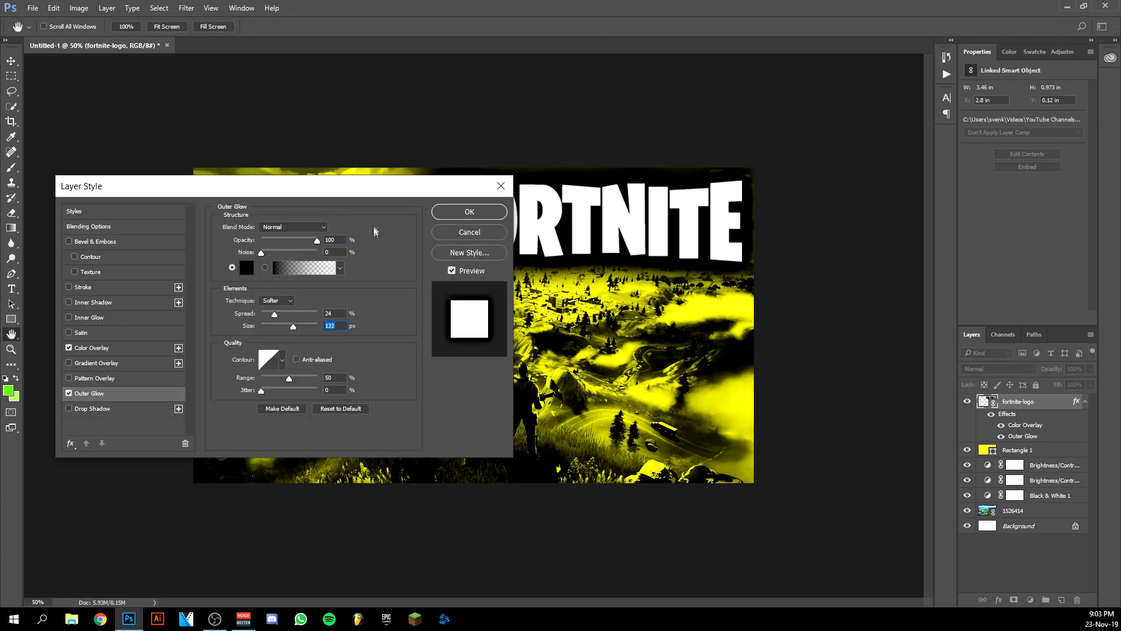
left_click_drag(388, 191, 367, 221)
left_click(451, 243)
- Place the Riptide character as a linked object over the left half of the canvas, scaled to about 63.42%
mouse_move(132, 624)
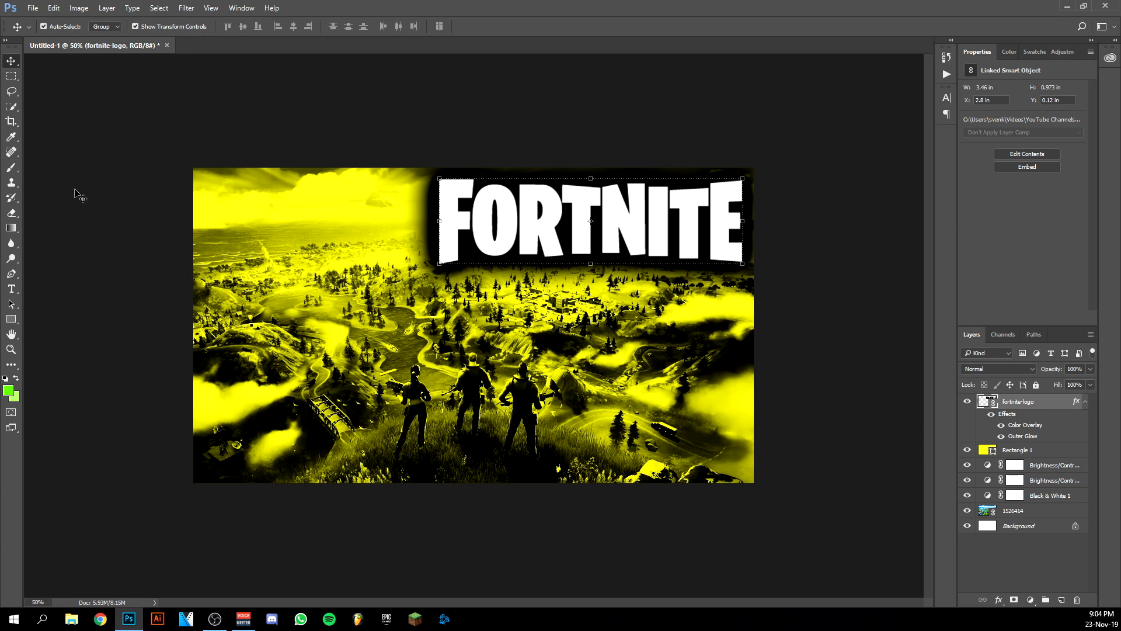
left_click(33, 8)
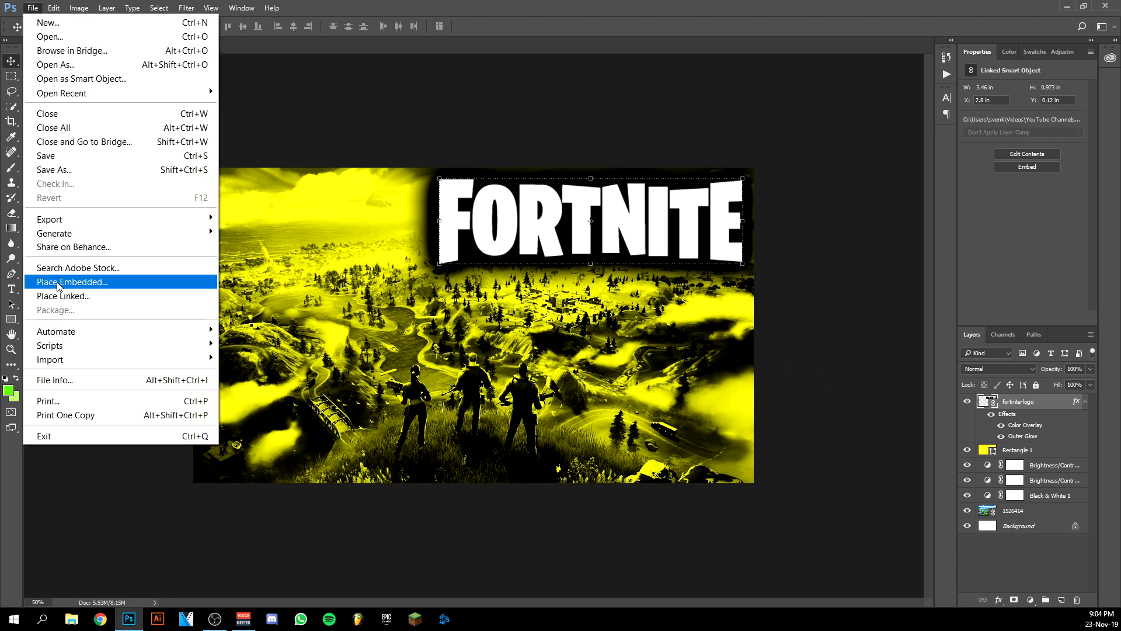
left_click(63, 297)
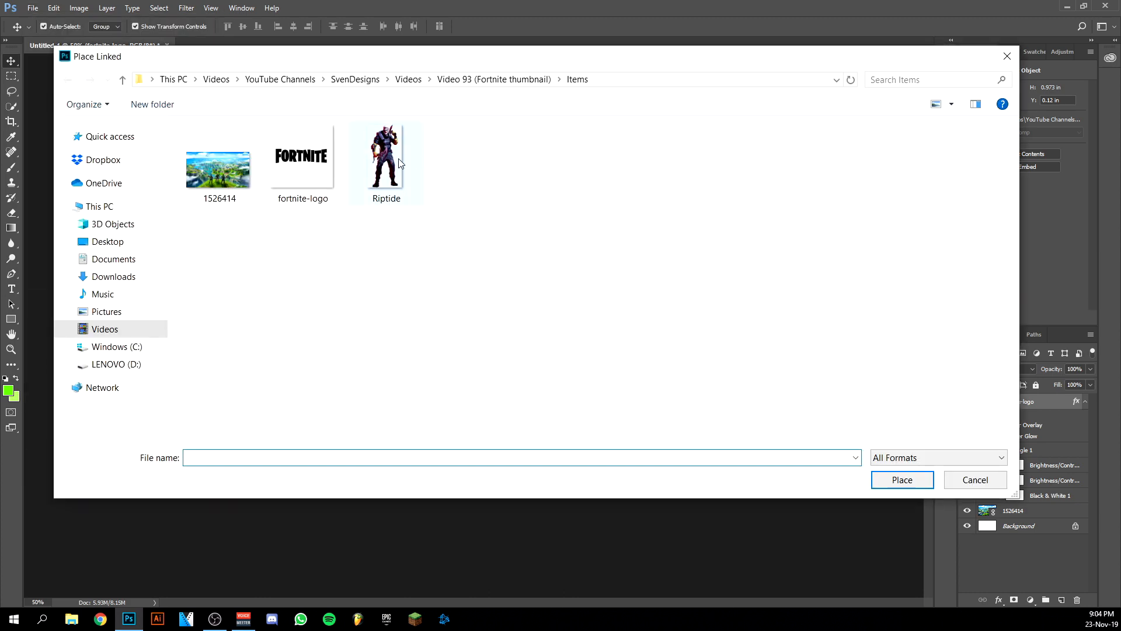
double_click(400, 166)
left_click_drag(474, 314, 279, 389)
left_click_drag(366, 244, 448, 200)
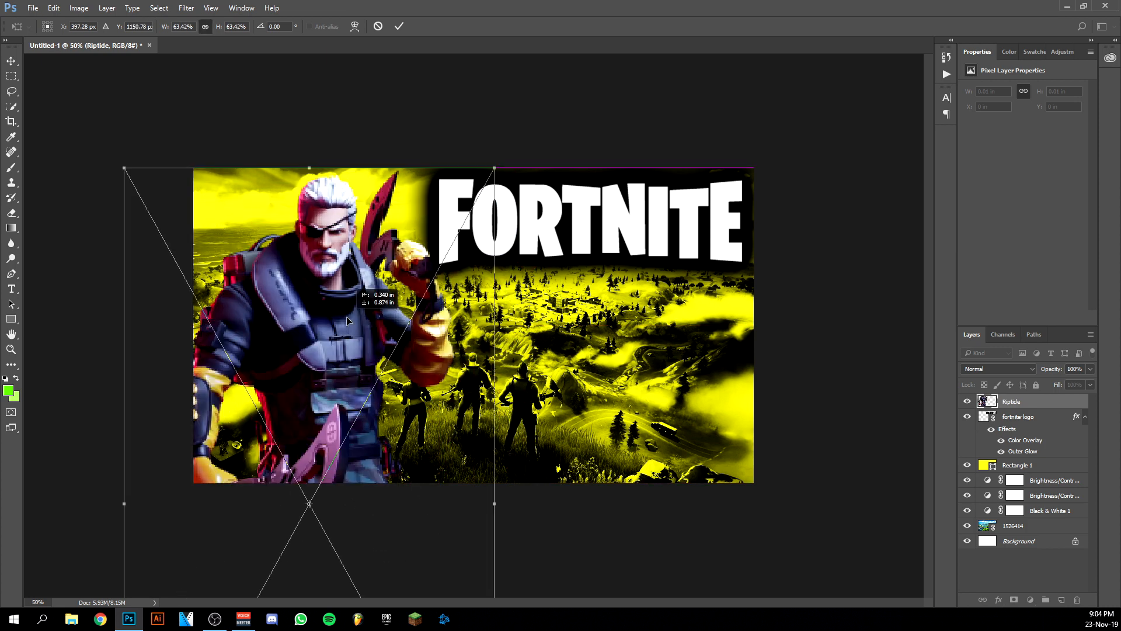
left_click_drag(347, 321, 352, 321)
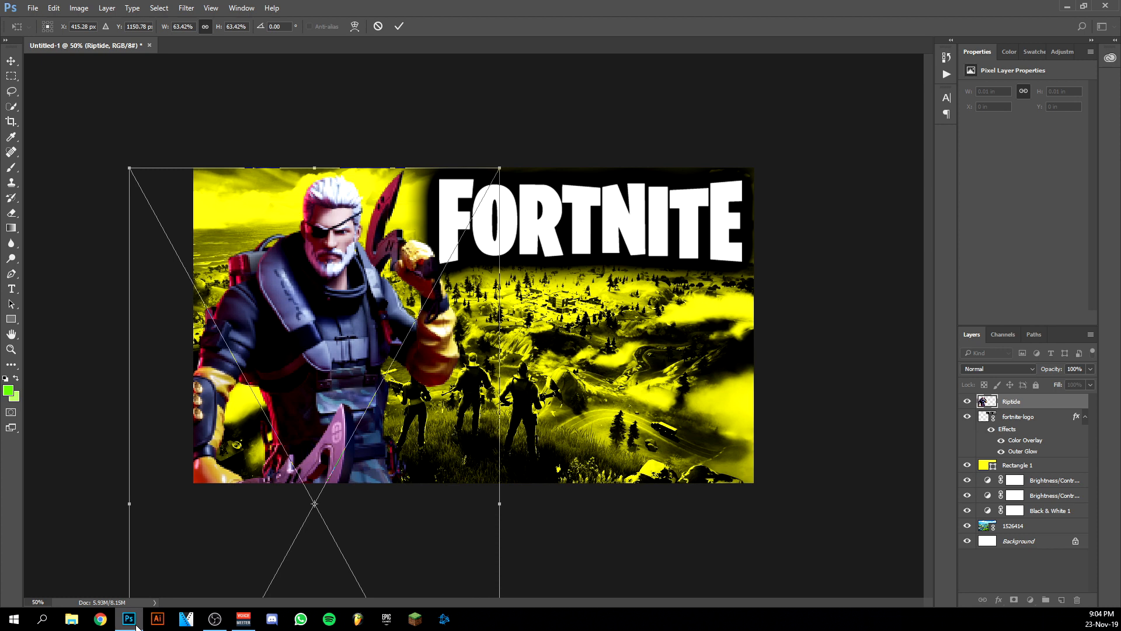
- Enlarge the Riptide character to 81.42% and shift it so the head meets the canvas's upper edge
left_click(241, 29)
scroll(241, 29, "up", 7)
left_click_drag(320, 239, 320, 271)
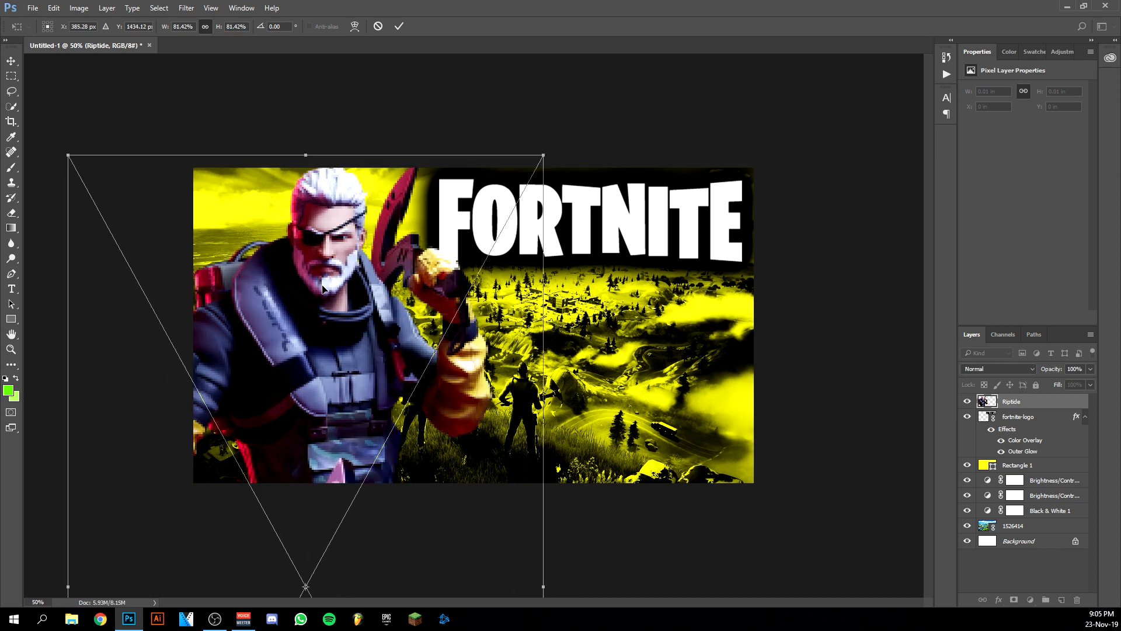
left_click(399, 27)
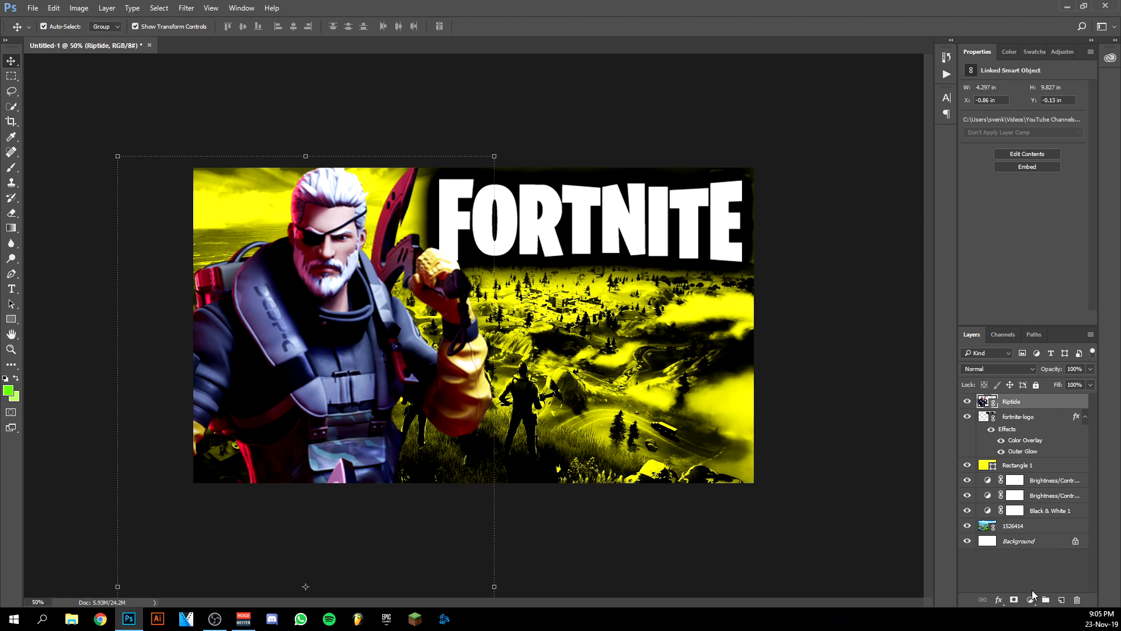
- Add a Black & White adjustment layer above the Riptide layer
left_click(1030, 599)
left_click(1042, 472)
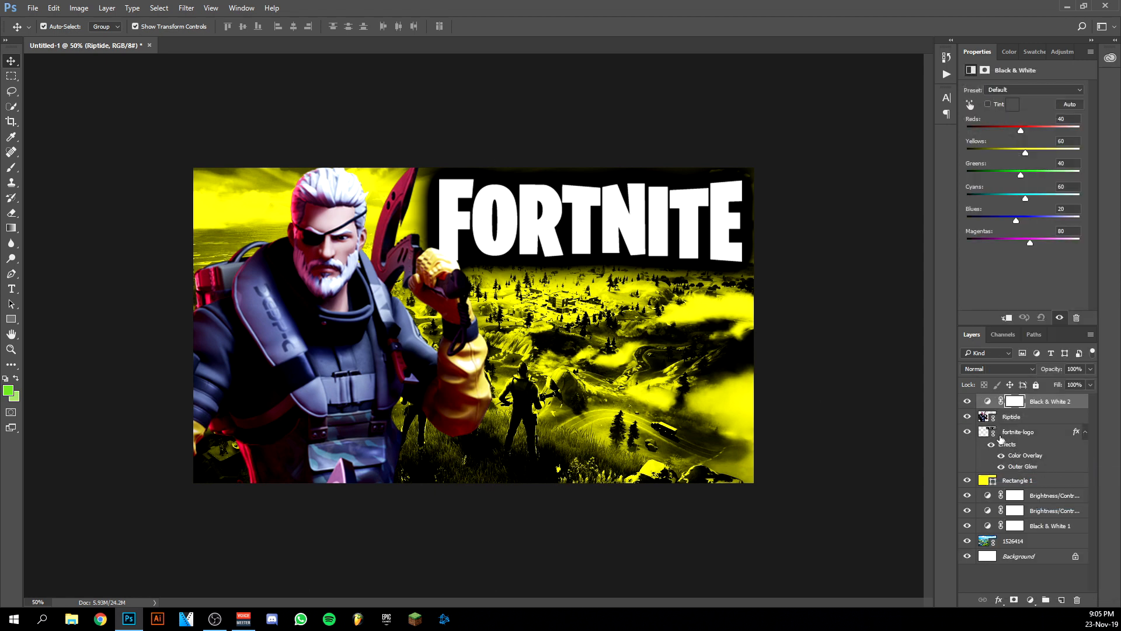
- Clip the Black & White adjustment to the Riptide layer and add two clipped Brightness/Contrast adjustment layers above it
right_click(1042, 412)
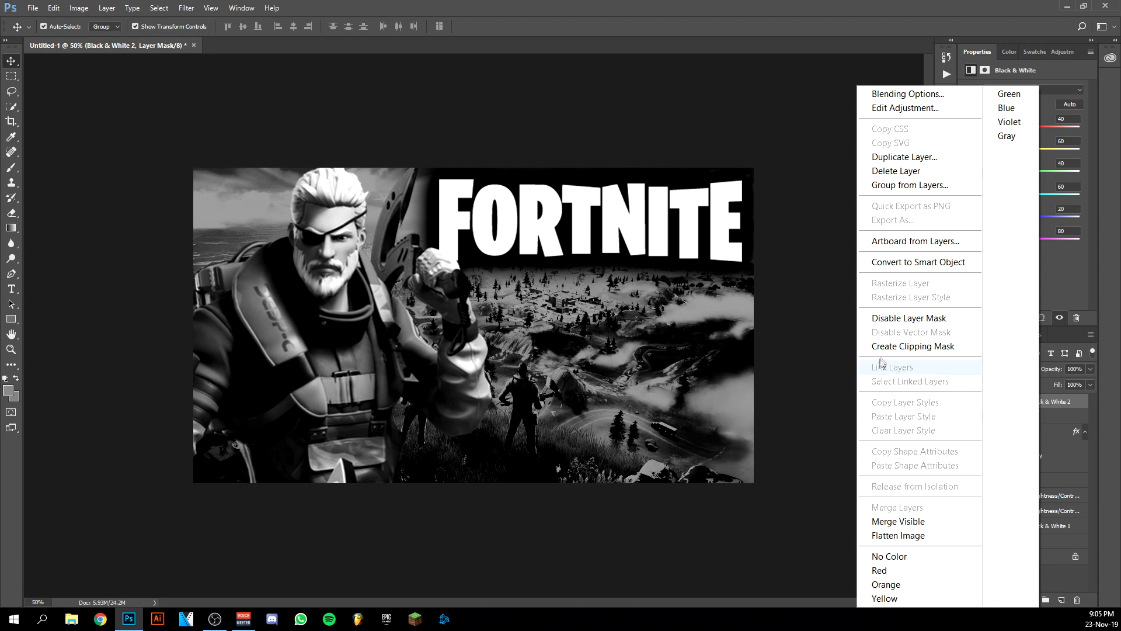
left_click(892, 351)
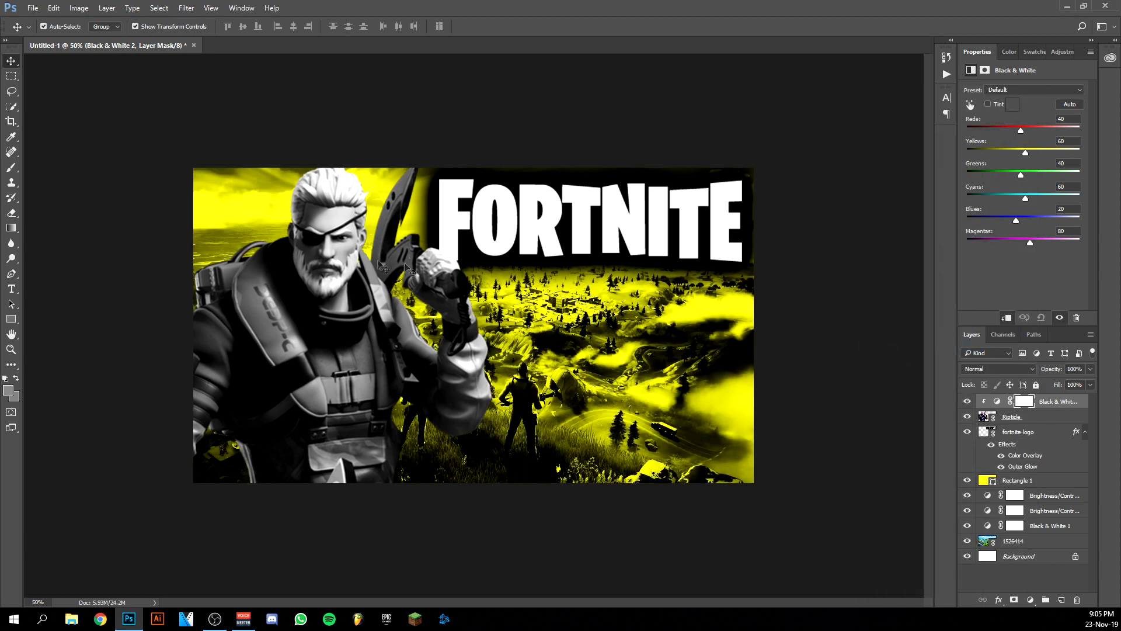
left_click(1063, 51)
left_click(984, 82)
left_click(1063, 51)
left_click(983, 82)
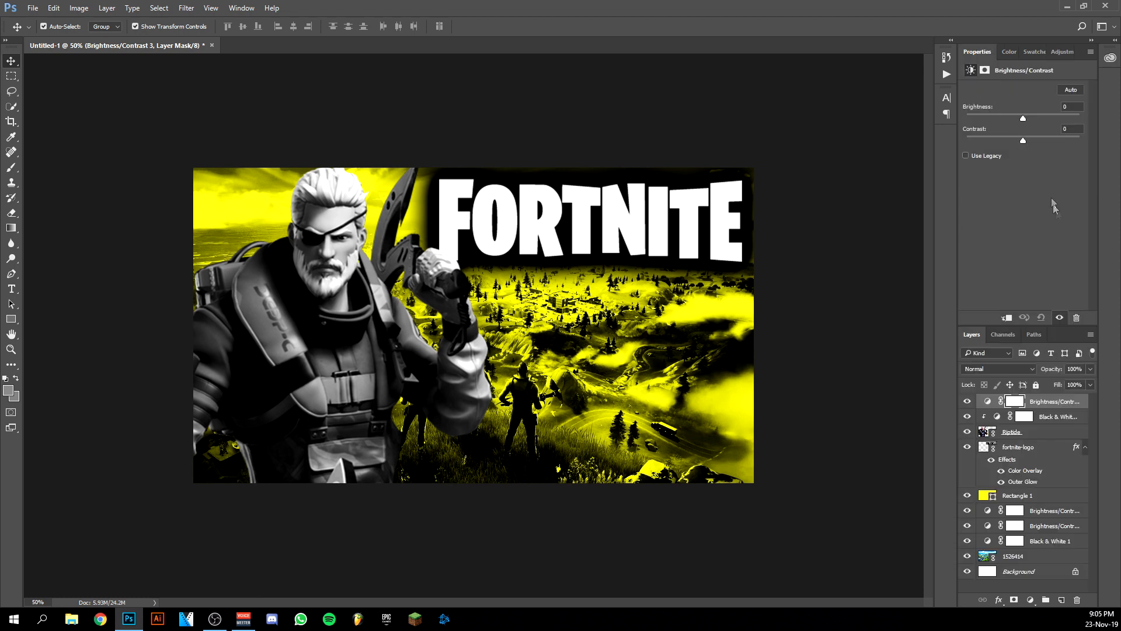
left_click_drag(1055, 432, 1054, 416)
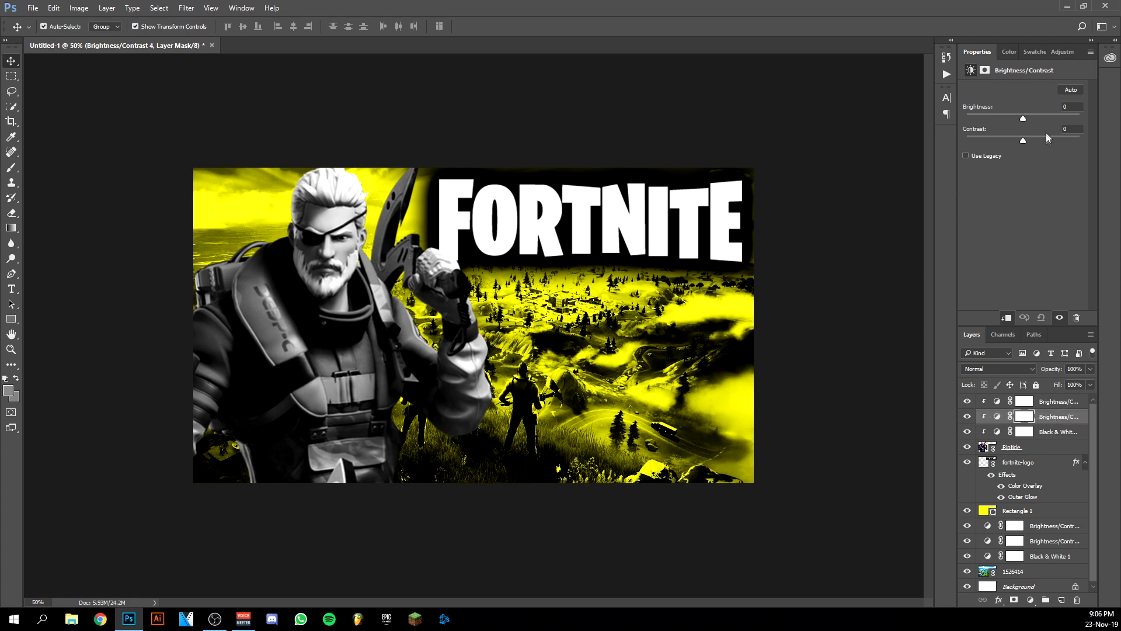
- Set the lower of Riptide's two clipped Brightness/Contrast layers to brightness -17 and contrast 89
left_click_drag(1026, 117, 1076, 147)
left_click(1025, 140)
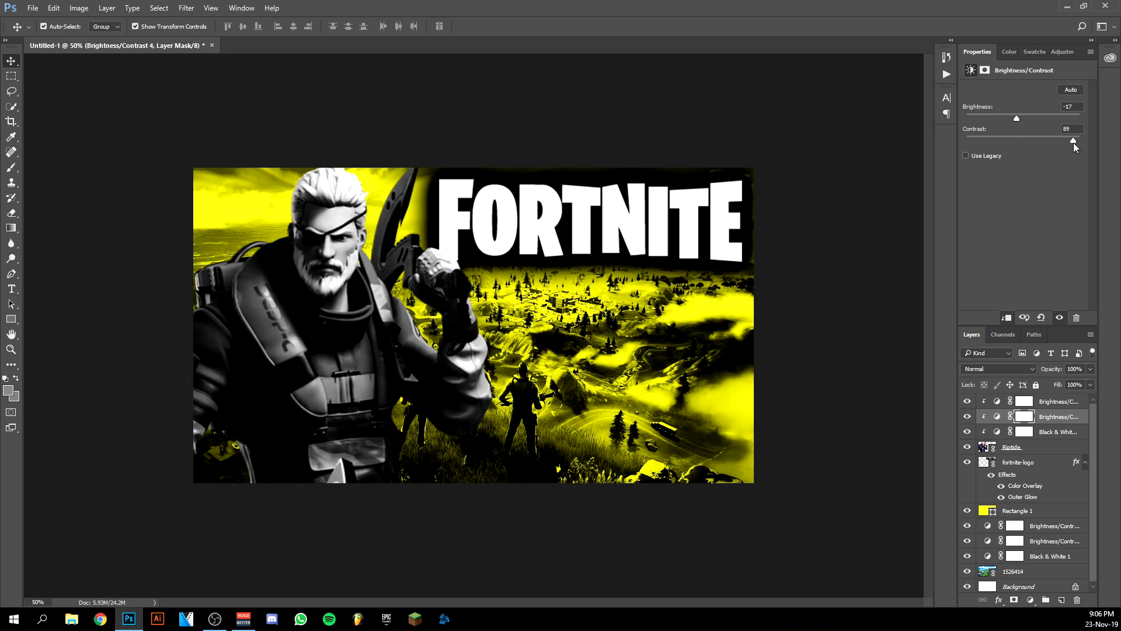
left_click_drag(1017, 118, 1020, 117)
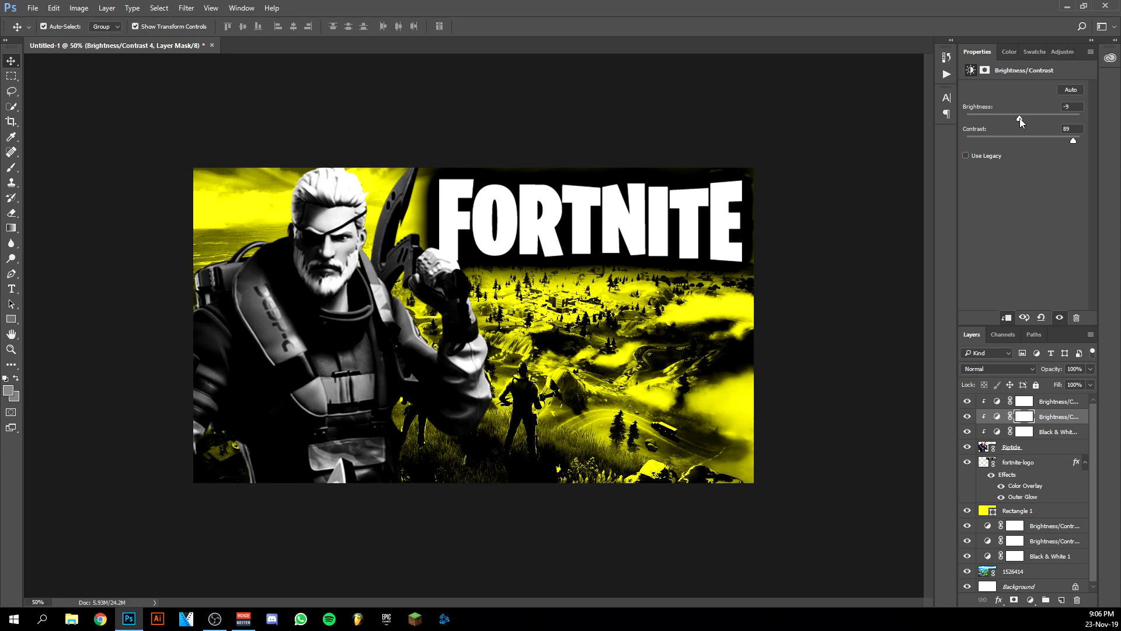
left_click_drag(1020, 121, 1018, 121)
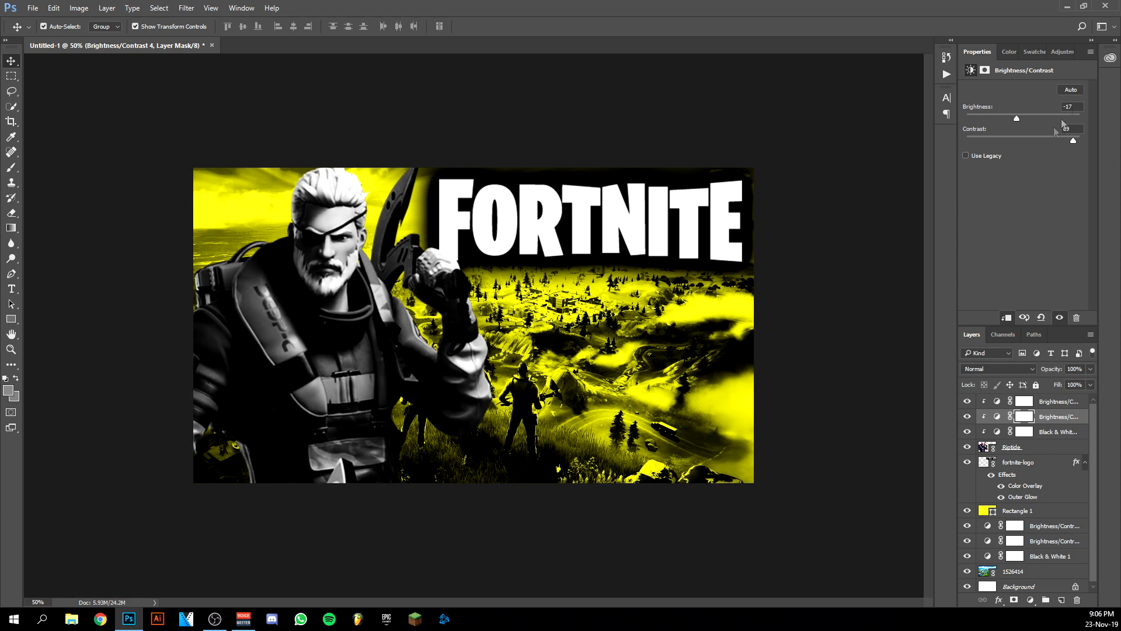
- Set the contrast of Riptide's upper clipped Brightness/Contrast layer to 78
left_click(1073, 402)
left_click_drag(1025, 143, 1068, 142)
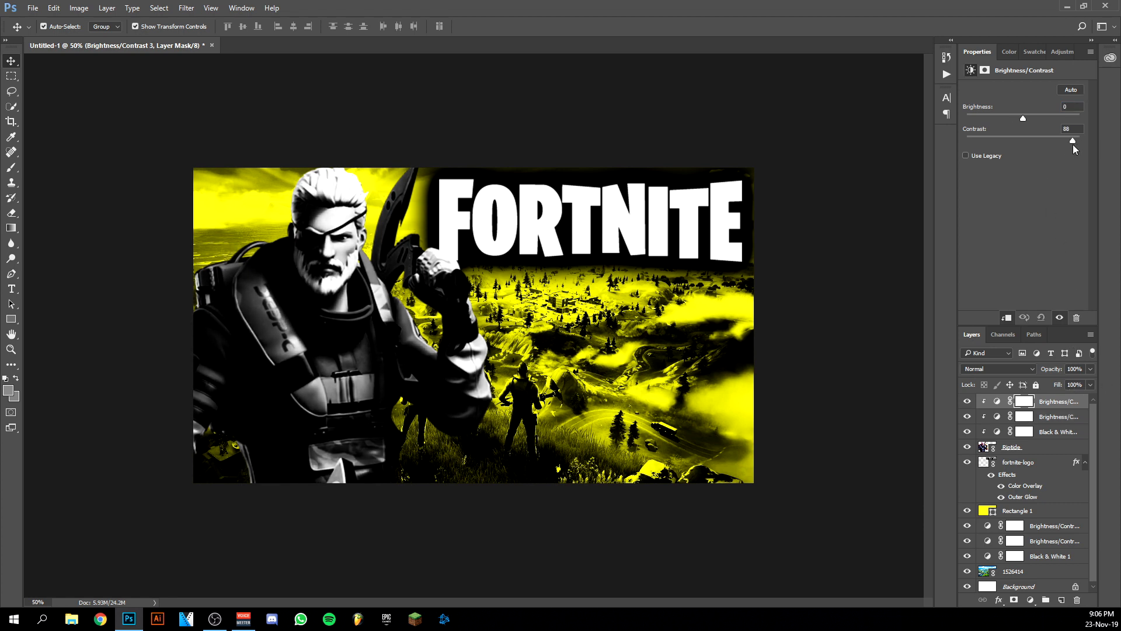
mouse_move(134, 616)
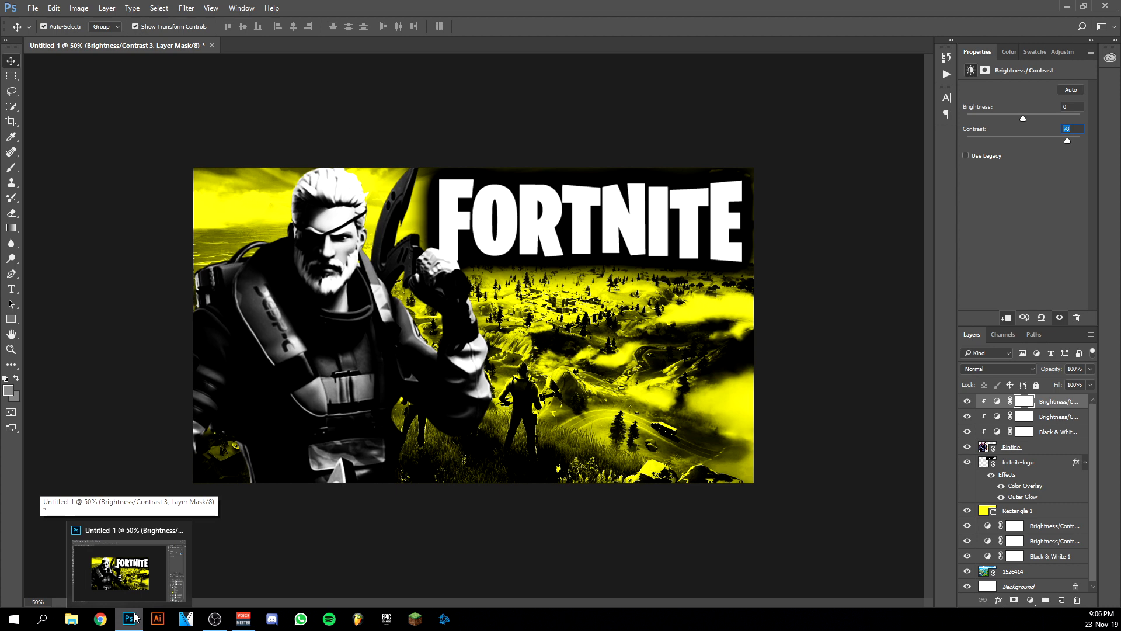
- Add the text THUMBNAIL below the Fortnite logo in Burbank Big Condensed at 50 pt
key("t")
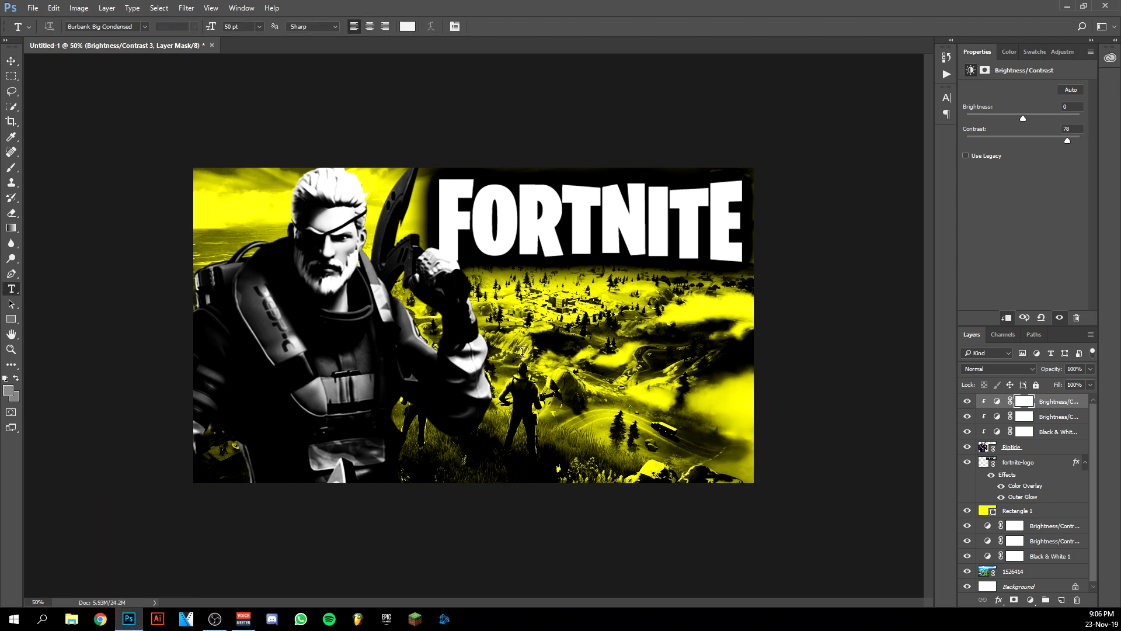
left_click(570, 344)
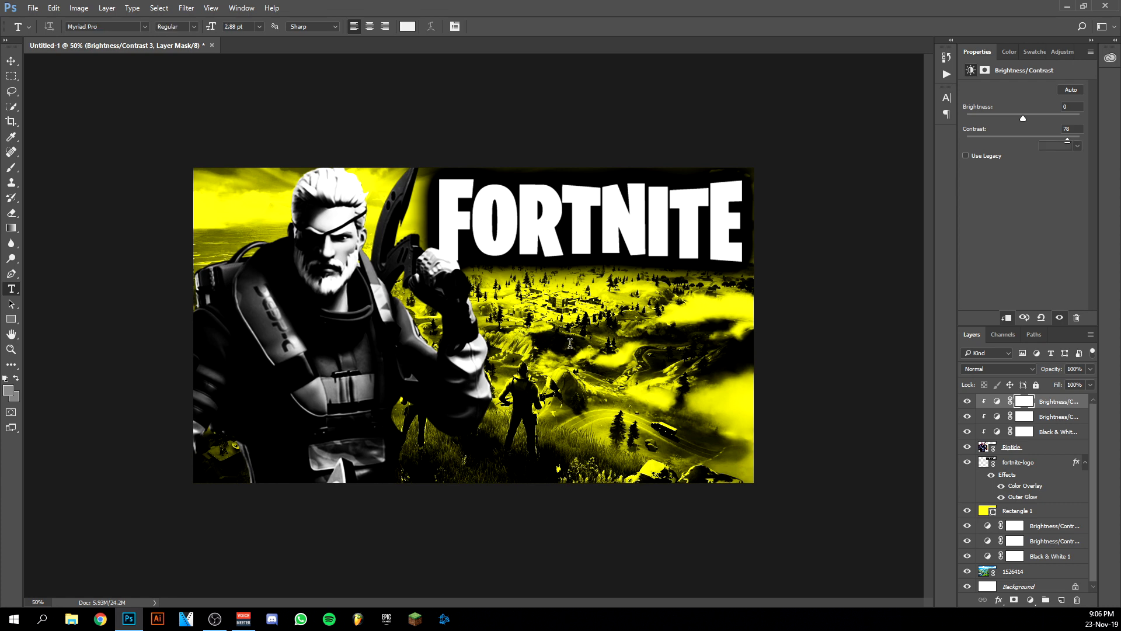
type("2")
key("BackSpace")
key("BackSpace")
type("50")
key("Return")
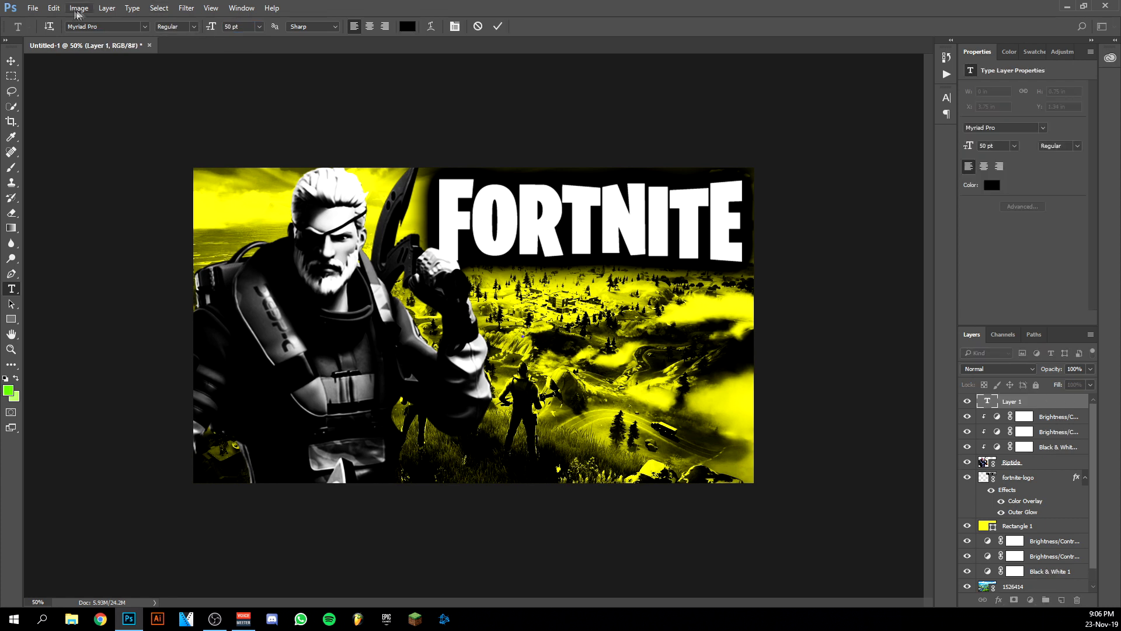
left_click(145, 27)
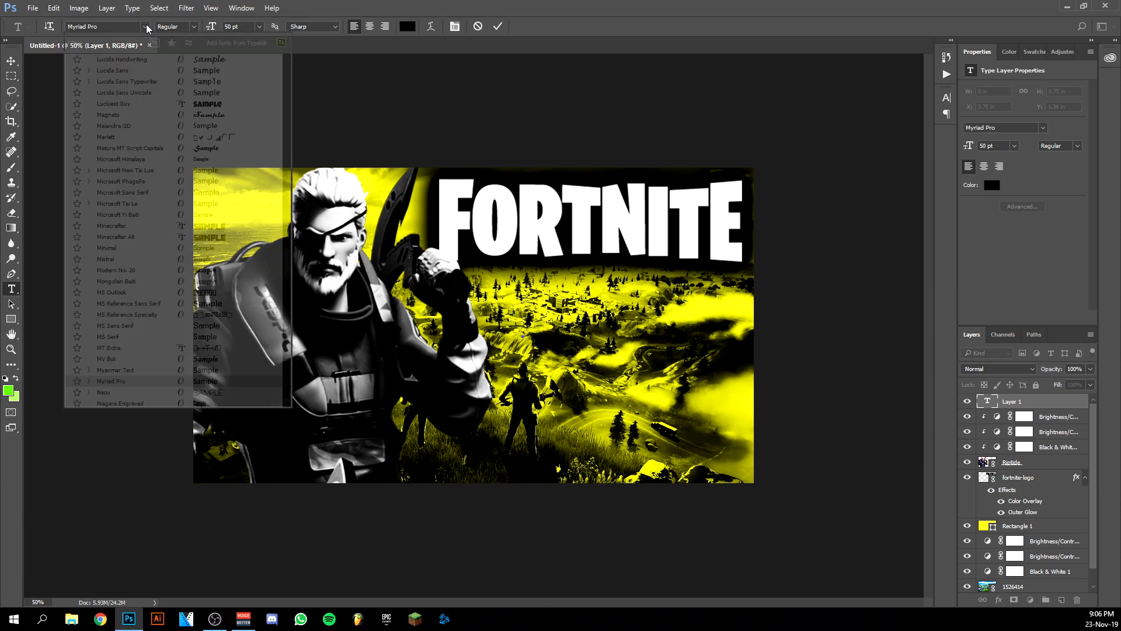
left_click(228, 64)
type("THU")
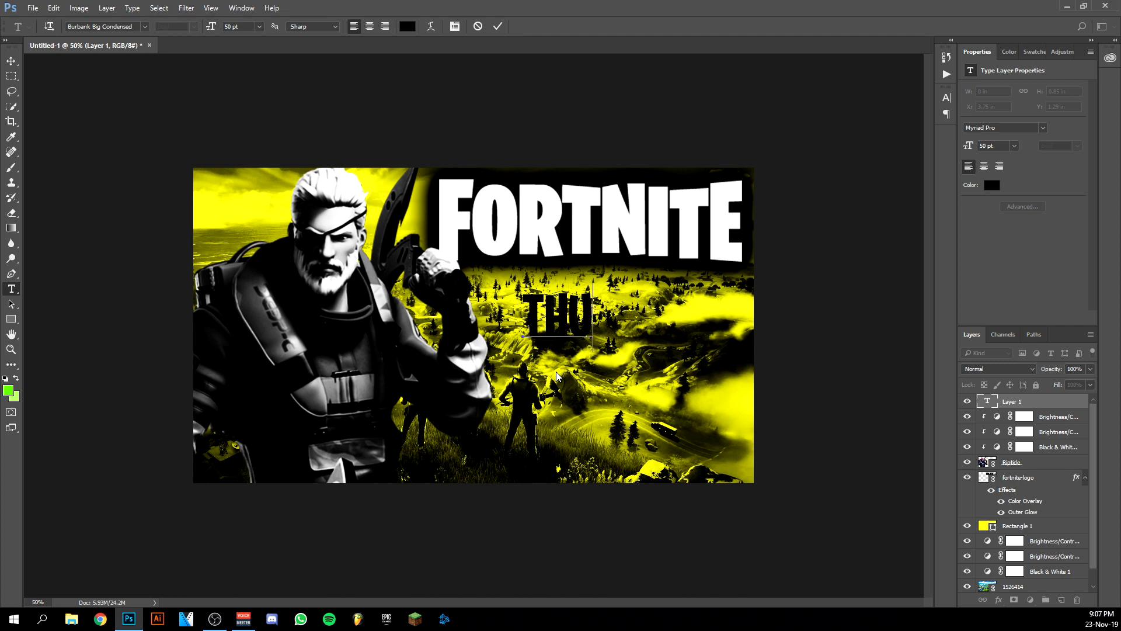
type("MBNAIL")
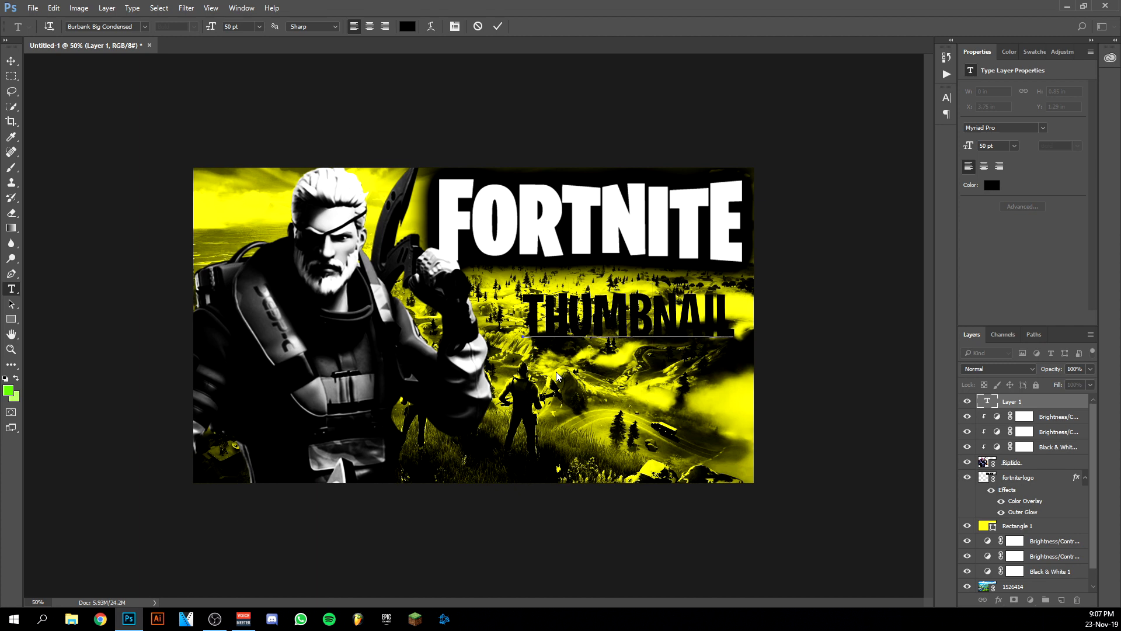
- Add the text TUTORIAL as a separate layer and position it directly under THUMBNAIL
left_click(559, 390)
type("TU")
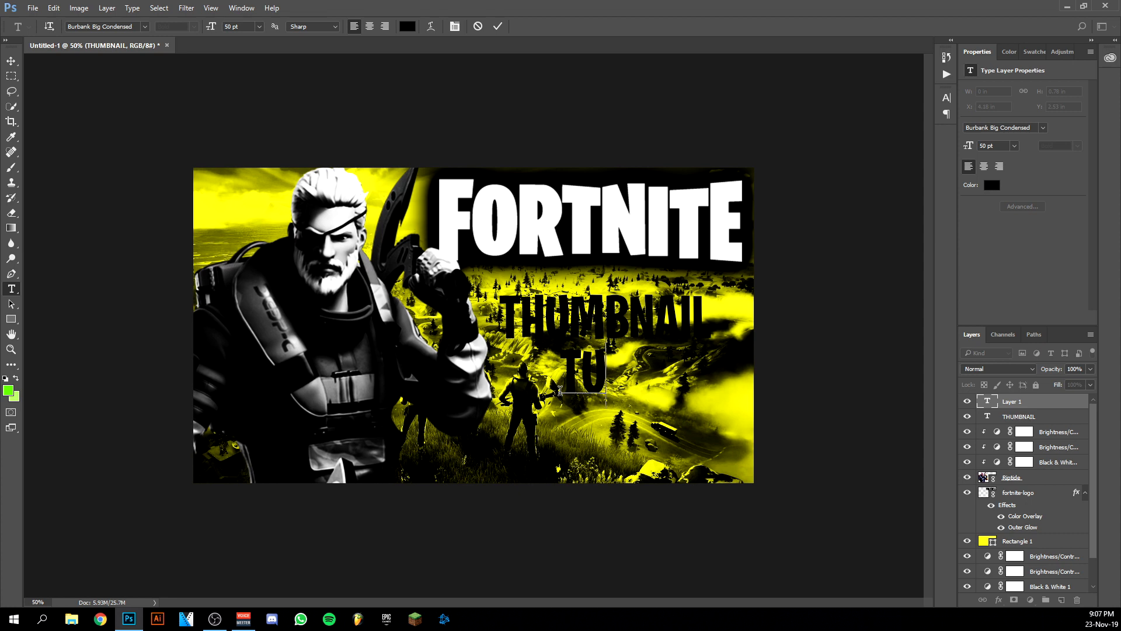
type("TOR")
type("I")
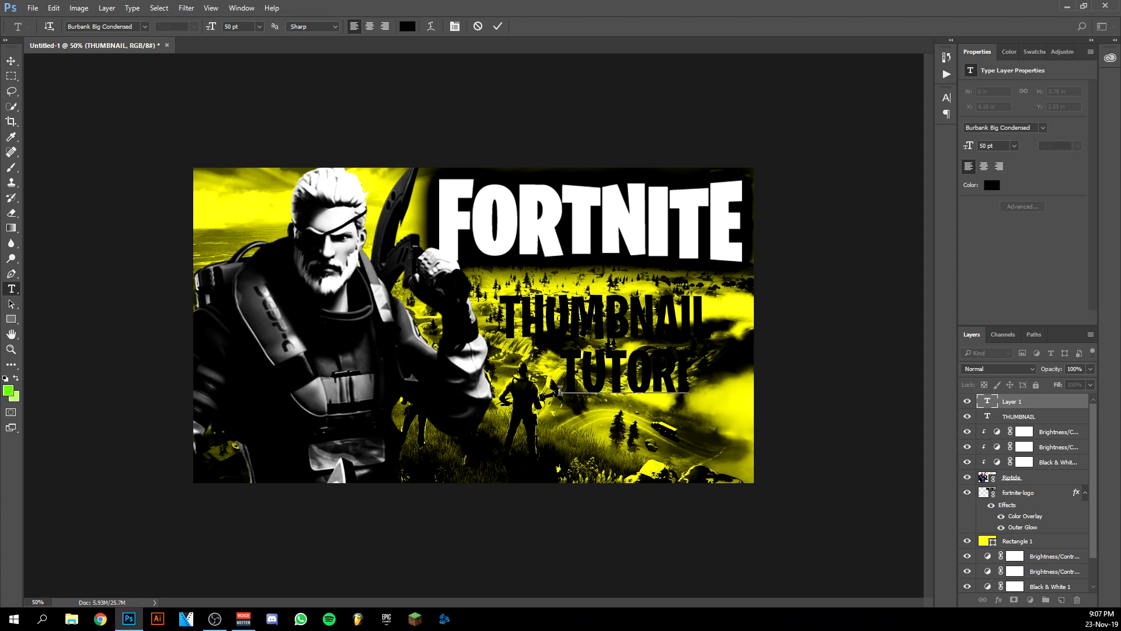
type("AL")
left_click_drag(689, 417, 654, 414)
key("ctrl+Return")
- Add the text 2019 as a third text layer under TUTORIAL
left_click(571, 421)
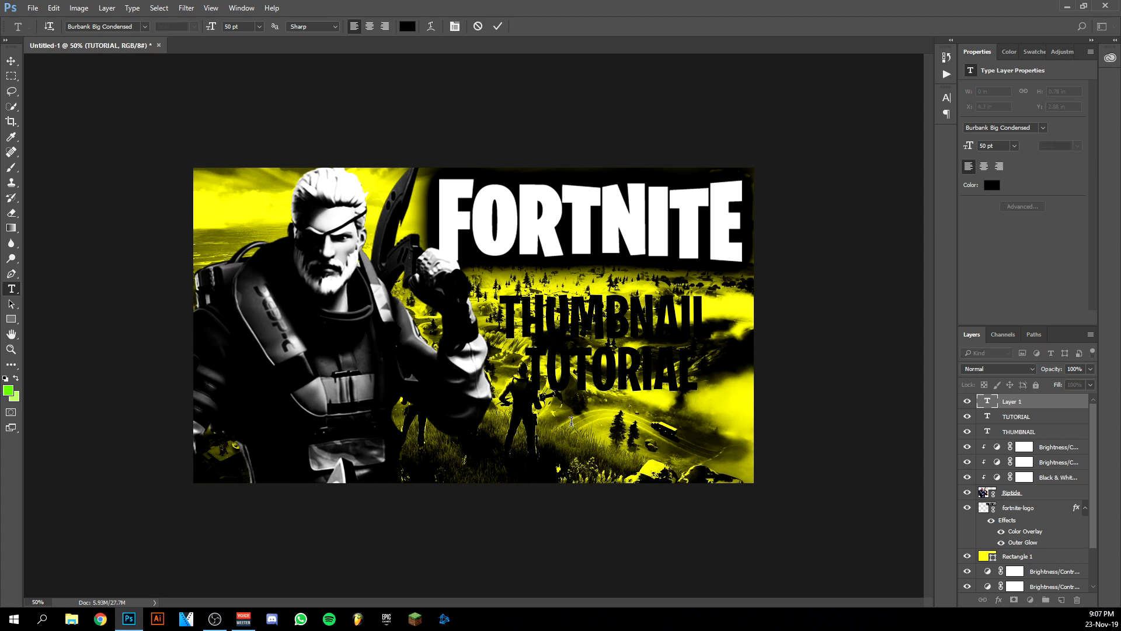
type("2019")
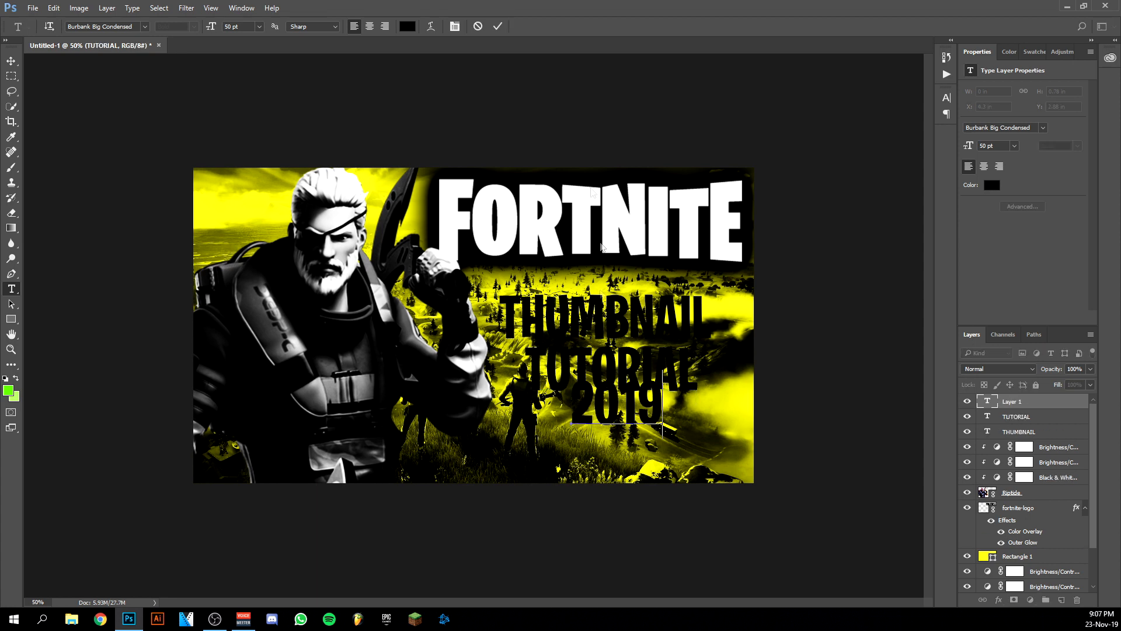
left_click(498, 25)
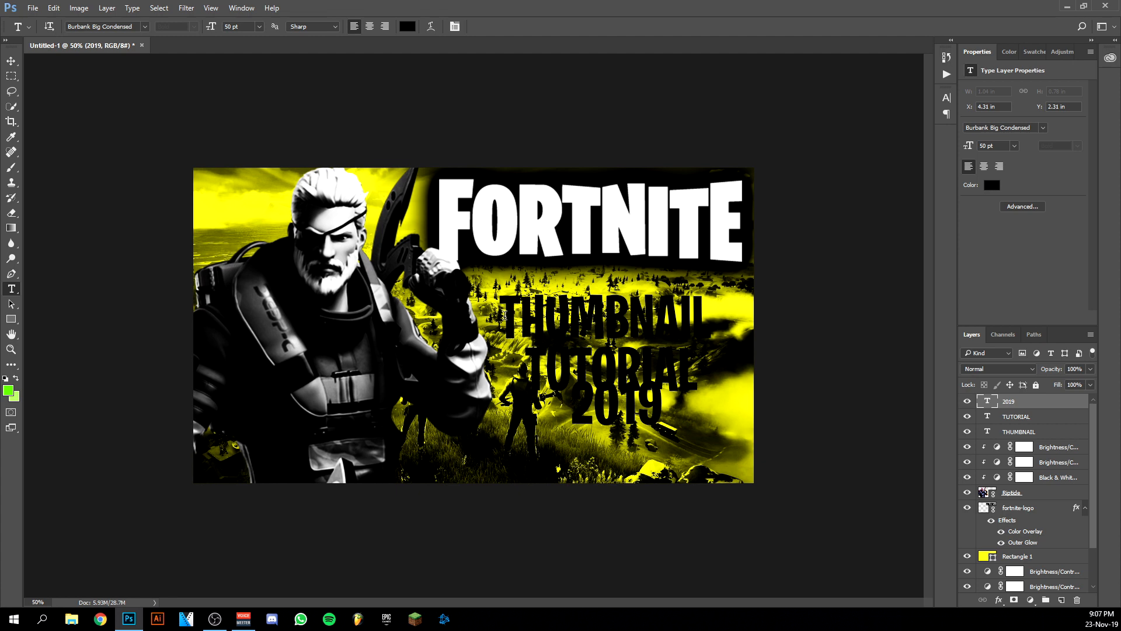
- Recolor the THUMBNAIL text with the same yellow as the background rectangle's fill
left_click_drag(509, 320, 737, 319)
key("ctrl+Return")
left_click(408, 26)
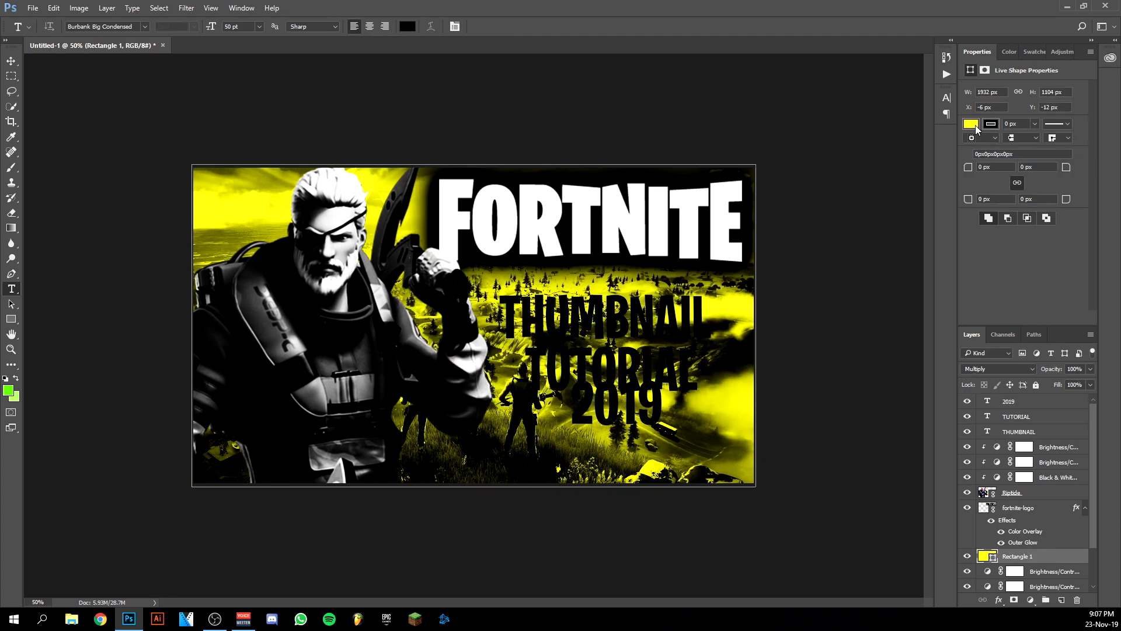
left_click(974, 125)
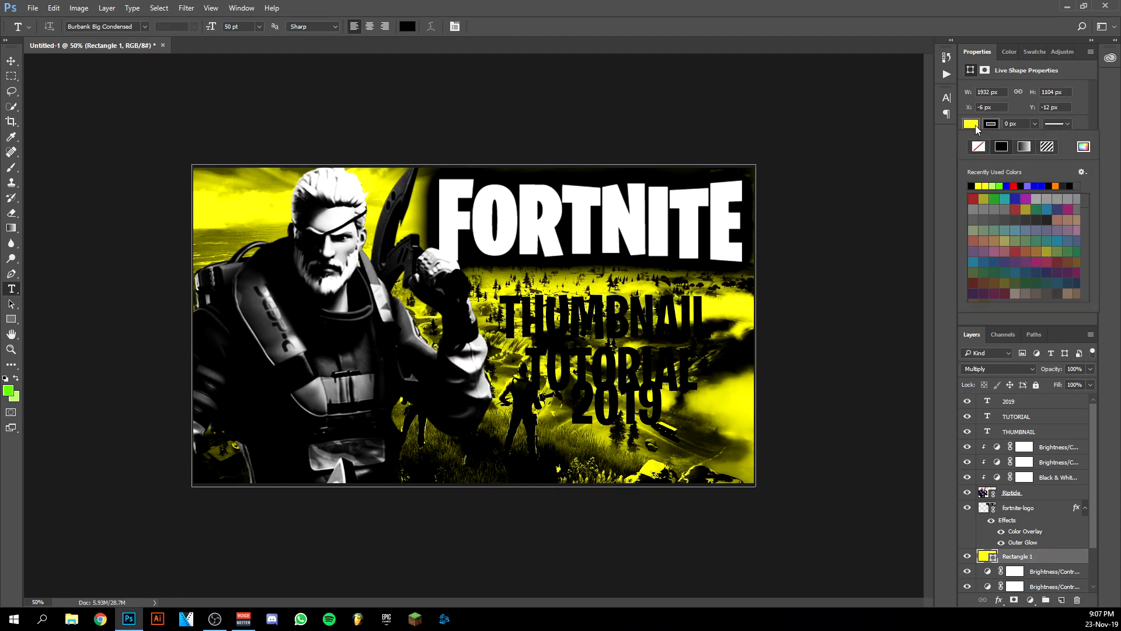
left_click(1082, 148)
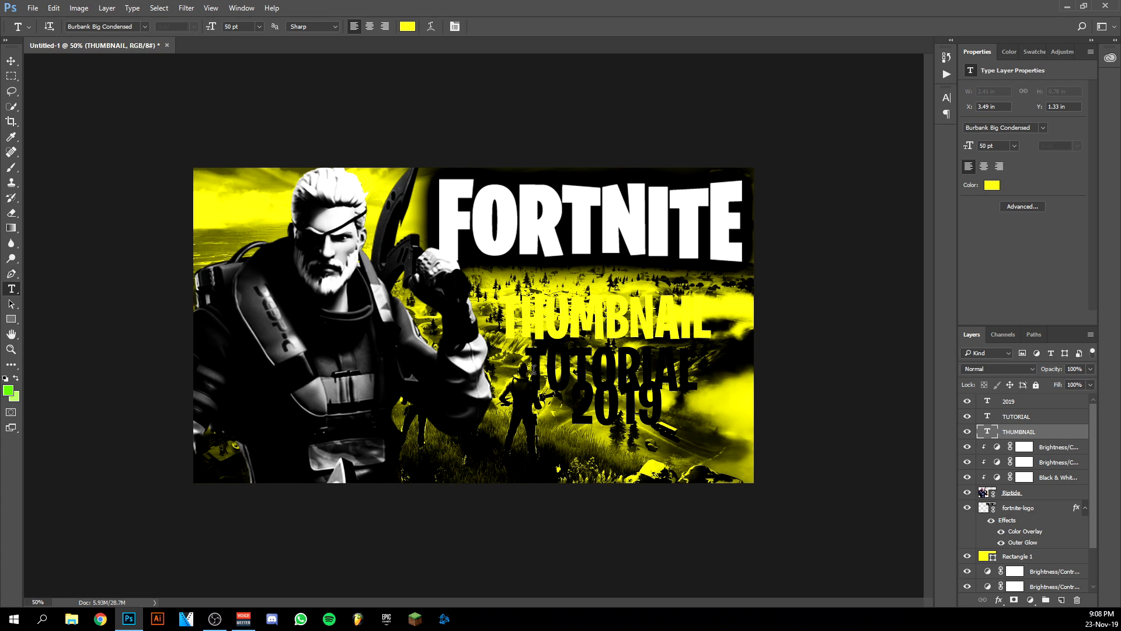
- Recolor the TUTORIAL text white and the 2019 text yellow (ffff00)
left_click_drag(533, 367, 711, 397)
left_click_drag(711, 397, 853, 419)
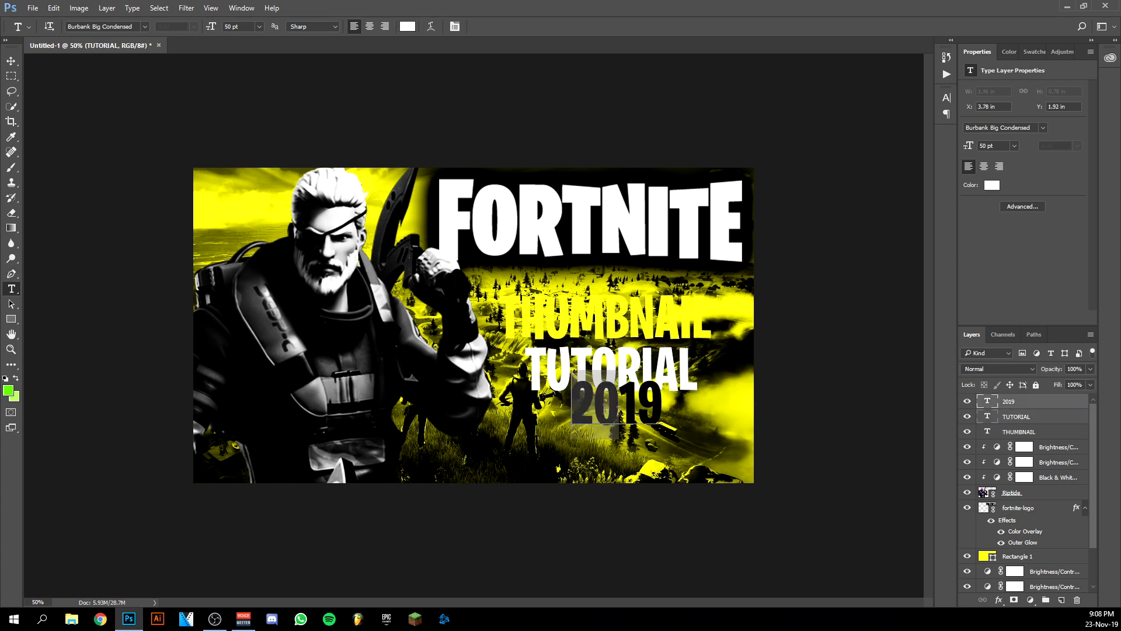
left_click_drag(575, 405, 719, 433)
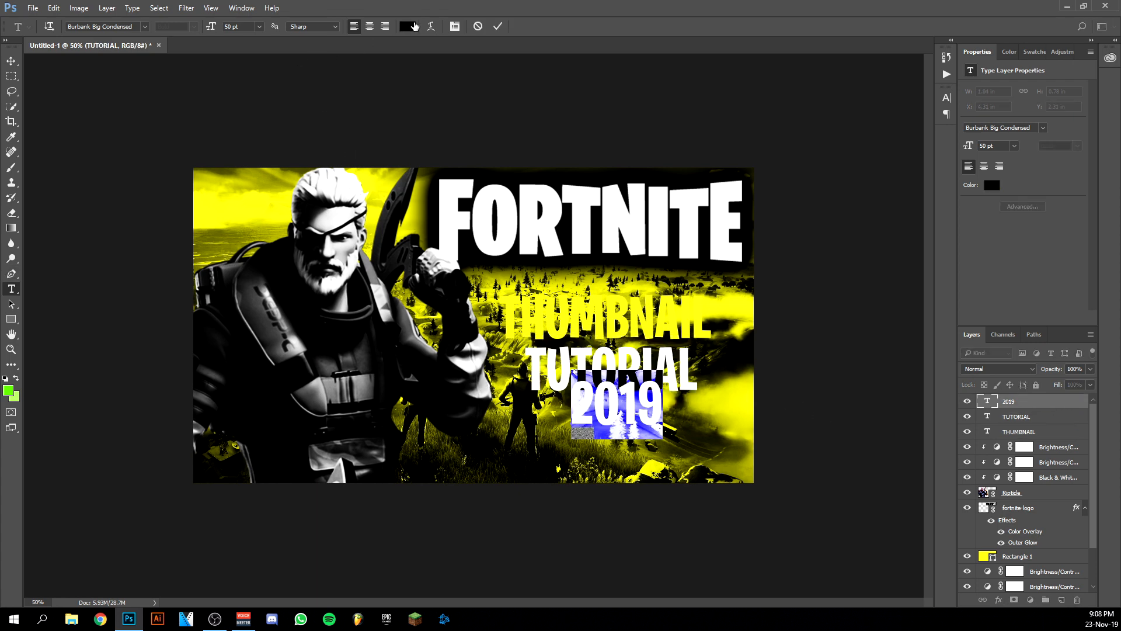
left_click(411, 26)
type("ffff00")
left_click(690, 218)
- Shift THUMBNAIL slightly right and move 2019 below TUTORIAL so the three words stack without overlapping
left_click(11, 61)
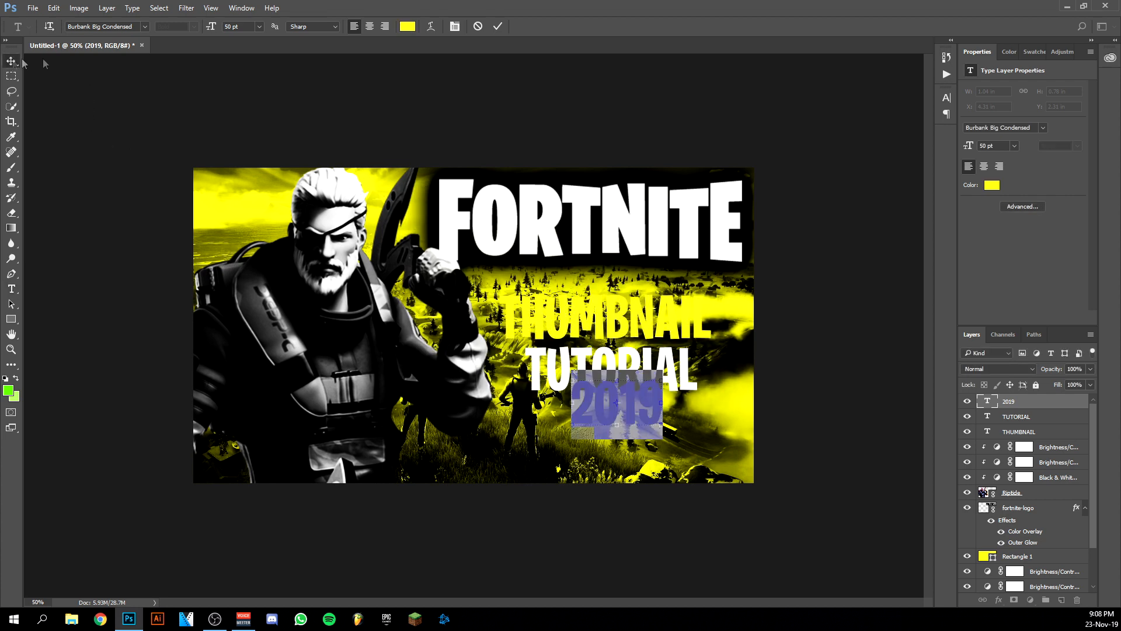
left_click(626, 316)
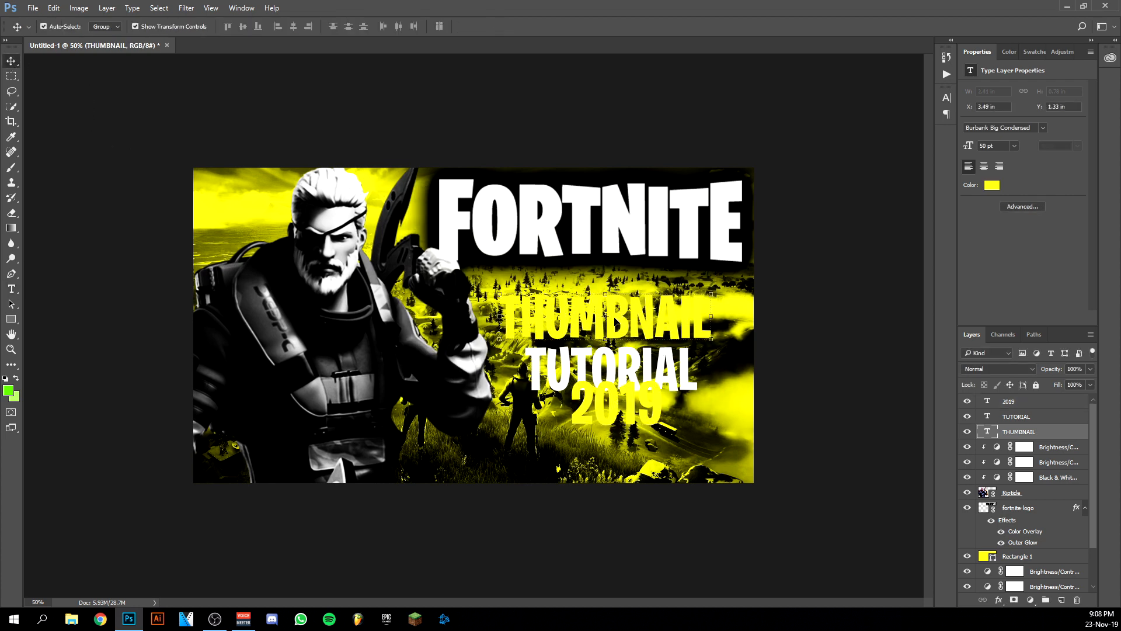
left_click_drag(614, 318, 621, 319)
left_click_drag(609, 361, 610, 361)
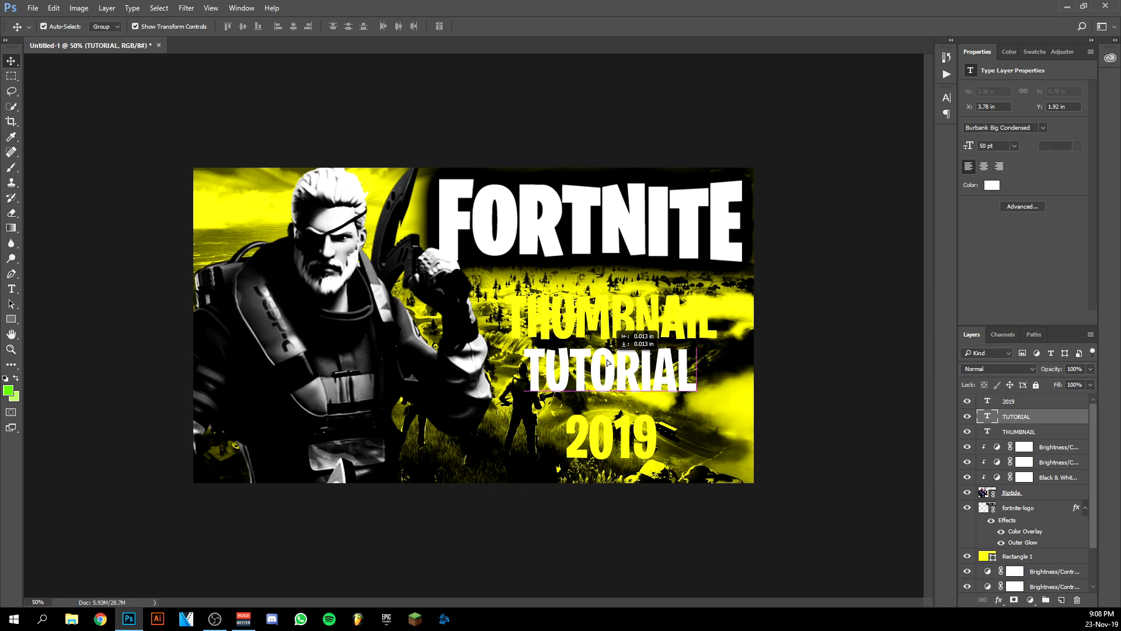
left_click_drag(620, 431, 622, 418)
- Group the THUMBNAIL, TUTORIAL and 2019 text layers
left_click(1029, 431)
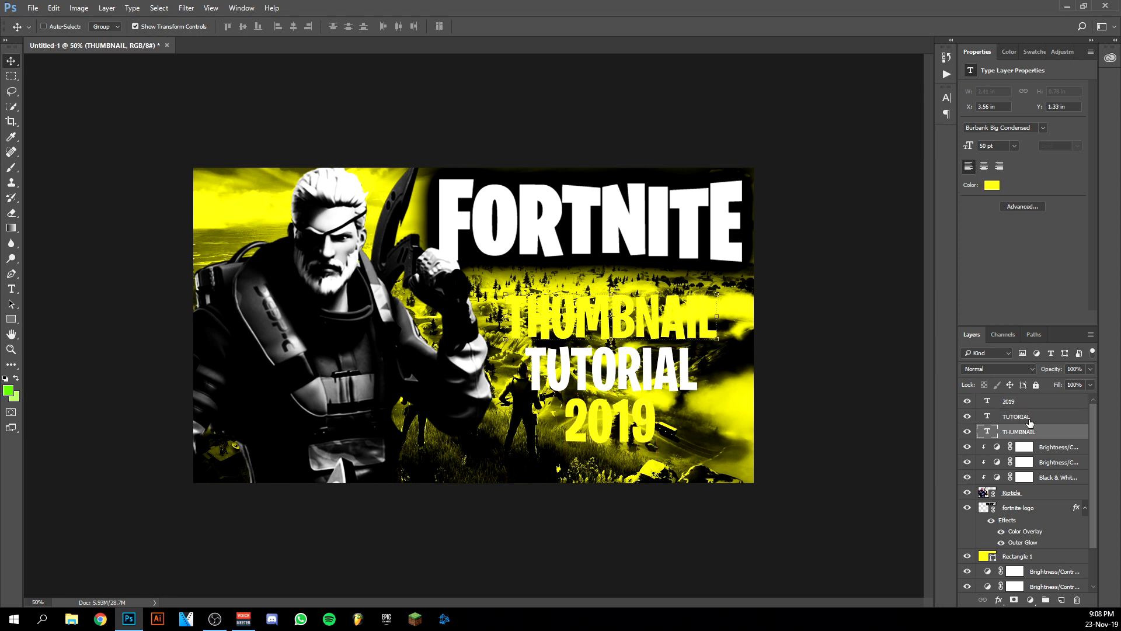
left_click(1030, 417, "ctrl")
left_click(1029, 403, "ctrl")
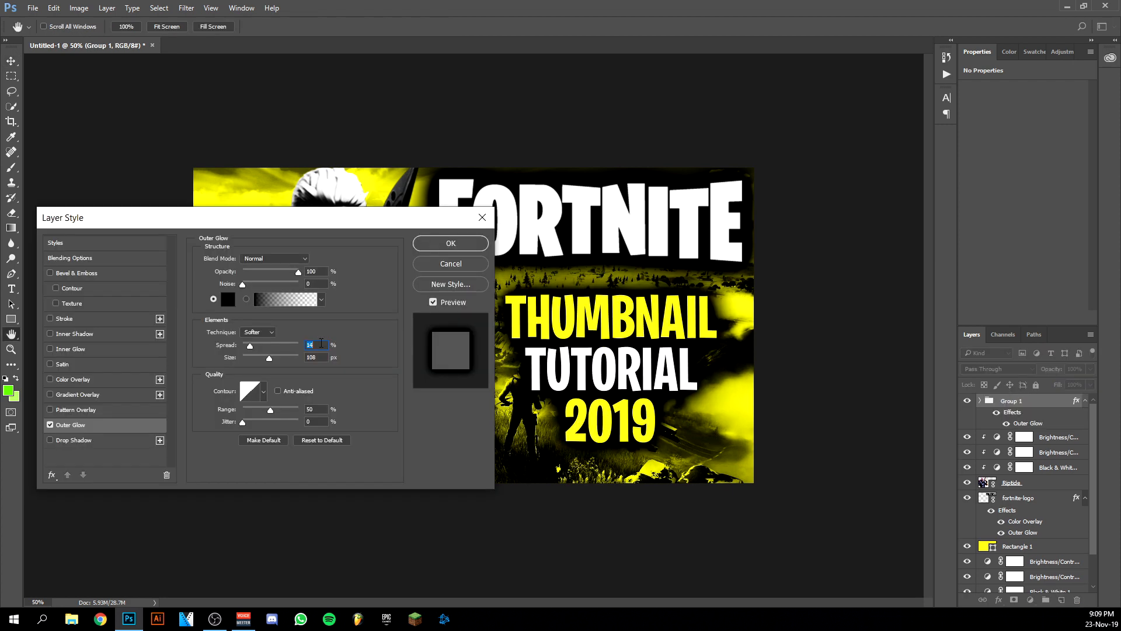
- Give the text group a black Outer Glow with Normal blending, 100% opacity, 20% spread and 125 px size
key("Down")
key("Down")
key("Down")
key("Up")
key("Up")
key("Up")
key("Up")
double_click(319, 360)
key("Up")
key("Up")
key("Up")
key("Up")
key("Up")
key("Up")
key("Up")
key("Up")
key("Up")
key("Up")
key("Up")
key("Up")
key("Up")
key("Up")
key("Up")
key("Up")
key("Up")
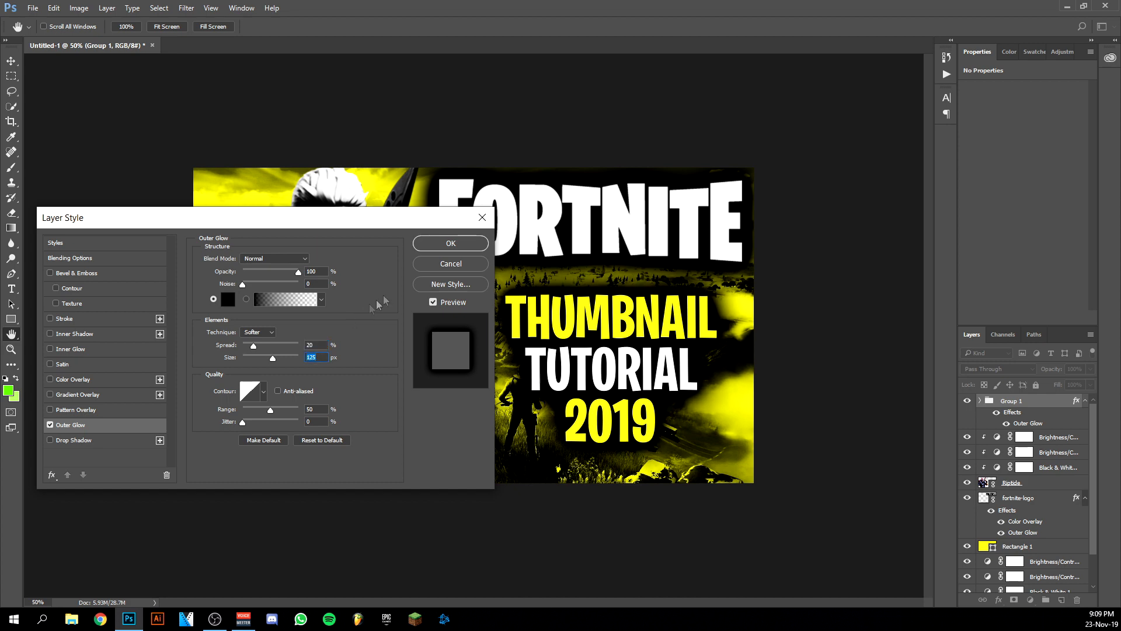
left_click(448, 244)
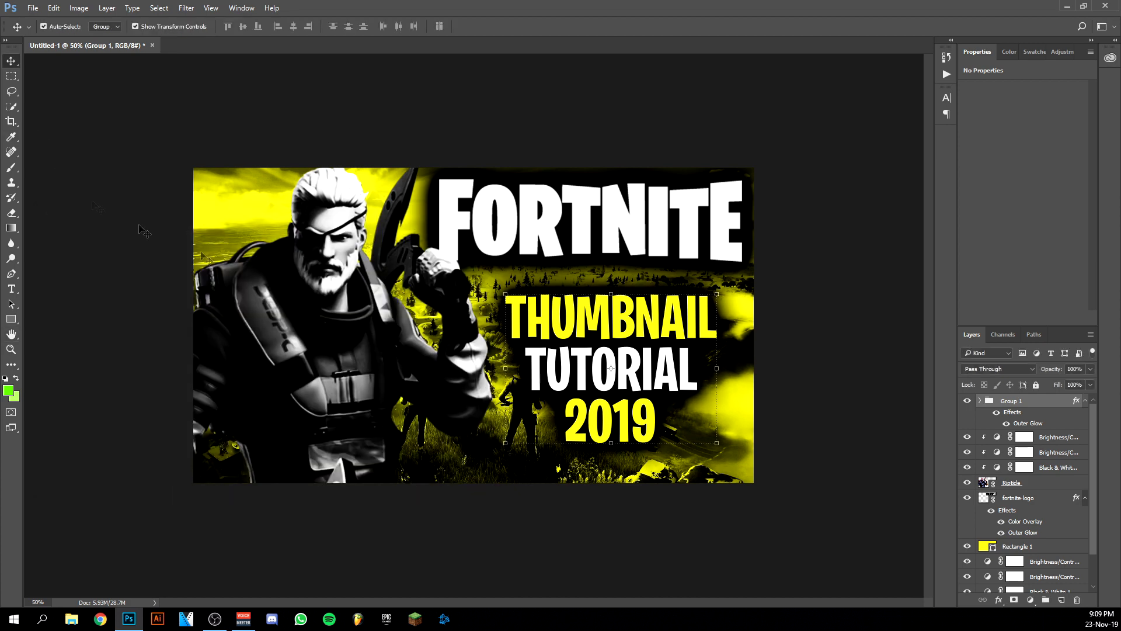
- Scale the text group to 130% in width and height and shift it slightly down to fill the area below the logo
left_click(503, 291)
double_click(237, 28)
key("Up")
key("Up")
key("Up")
key("Up")
key("Up")
key("Up")
key("Up")
key("Up")
key("Up")
key("Up")
key("Up")
key("Up")
key("Up")
key("Up")
key("Up")
key("Up")
key("Up")
key("Up")
key("Up")
key("Up")
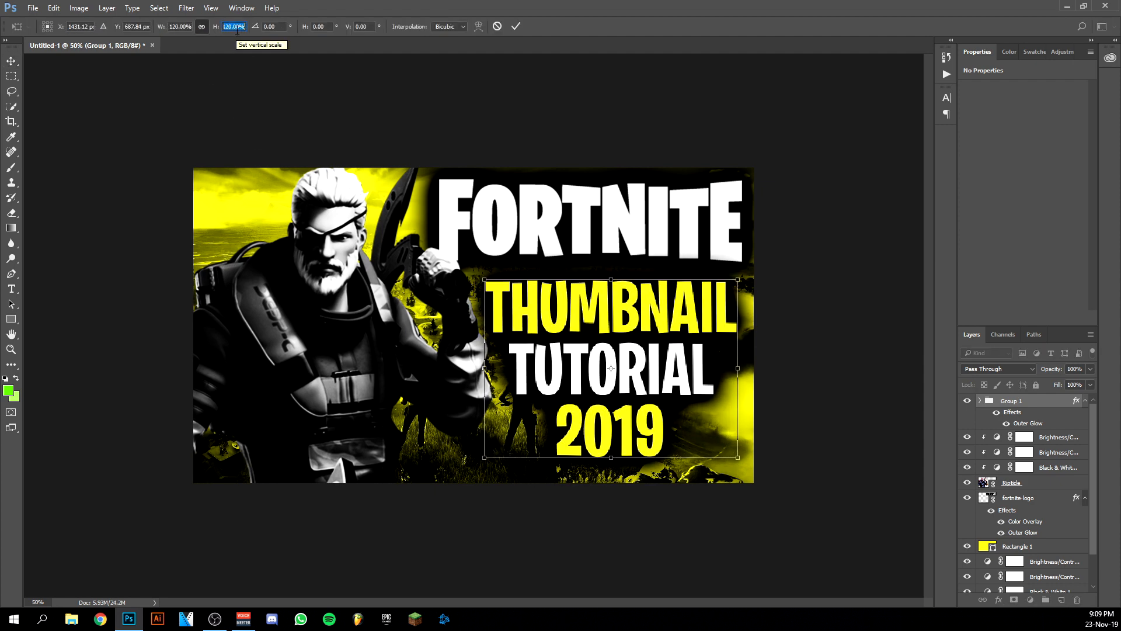
key("Up")
key("Up")
key("Up")
key("Up")
key("Up")
key("Up")
key("Up")
key("Up")
key("Up")
key("Up")
mouse_move(129, 619)
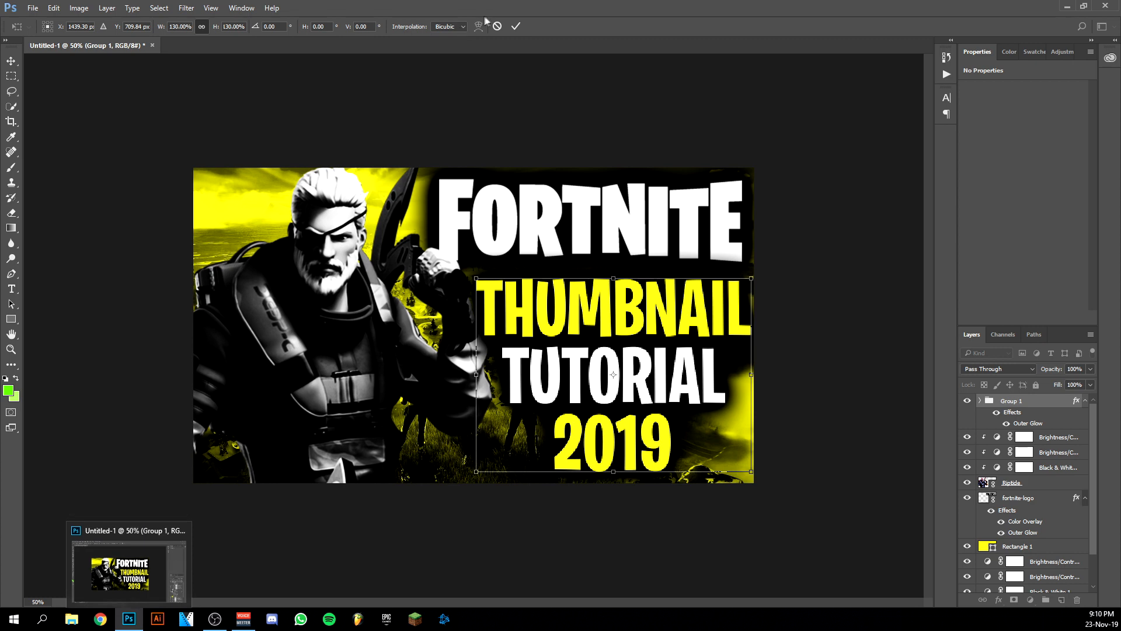
key("Return")
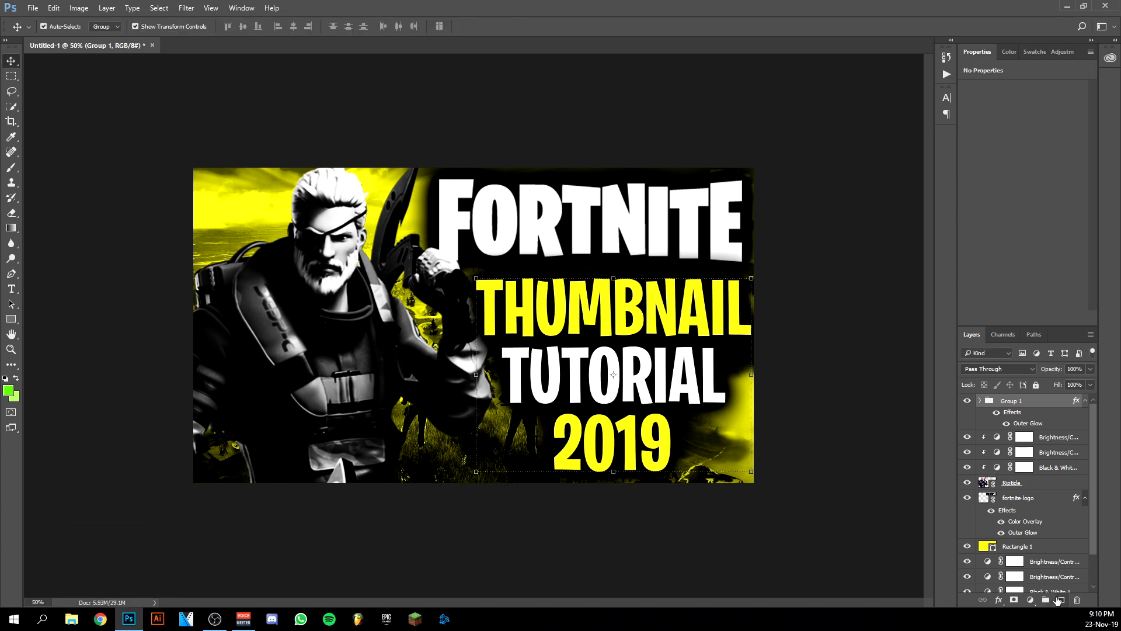
- Add a new empty layer above the text group
left_click(1061, 600)
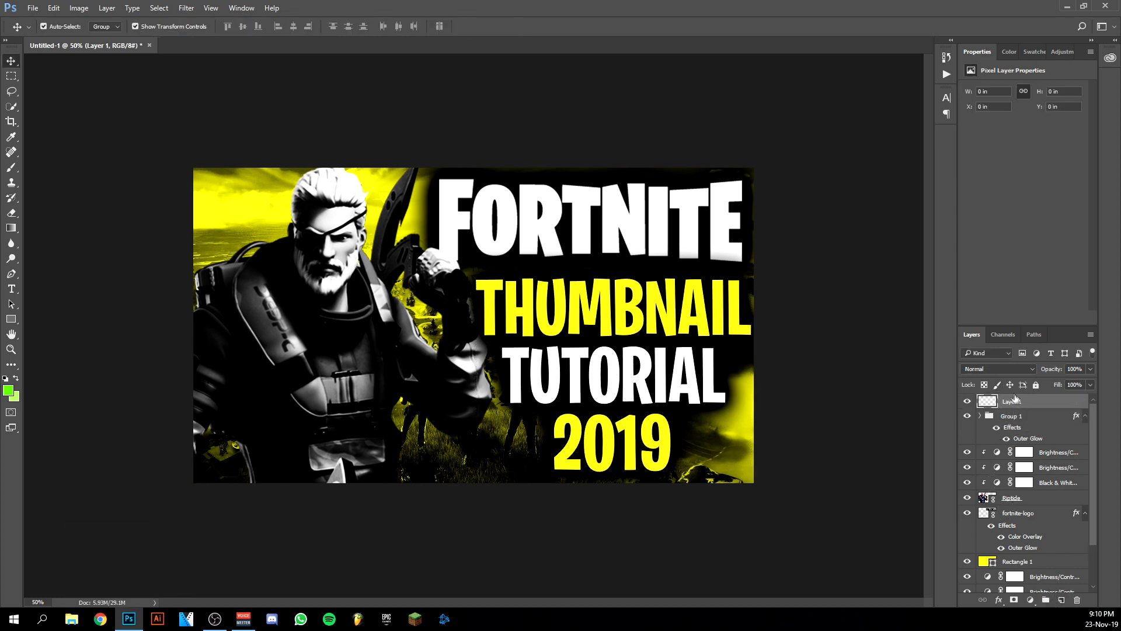
key("z")
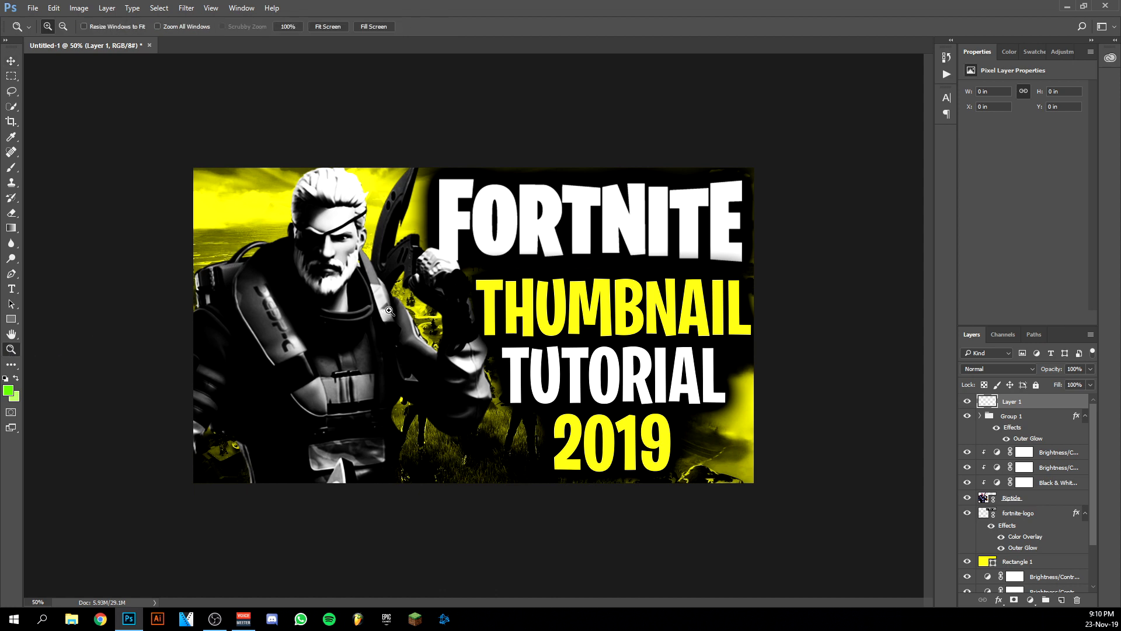
right_click(390, 311)
left_click(464, 403)
right_click(465, 351)
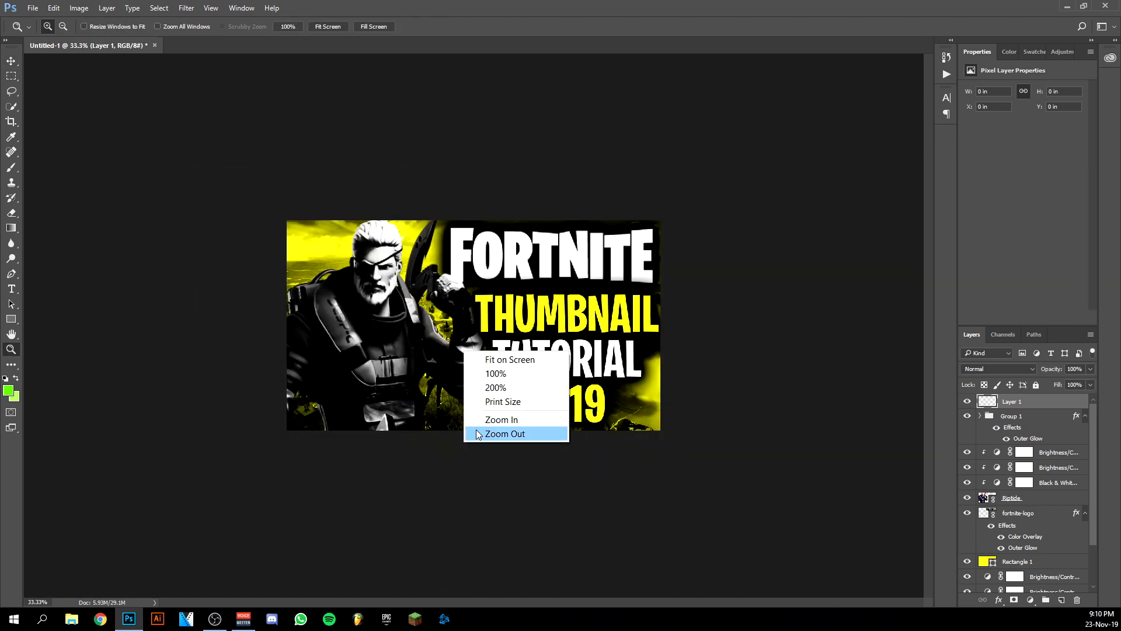
left_click(478, 434)
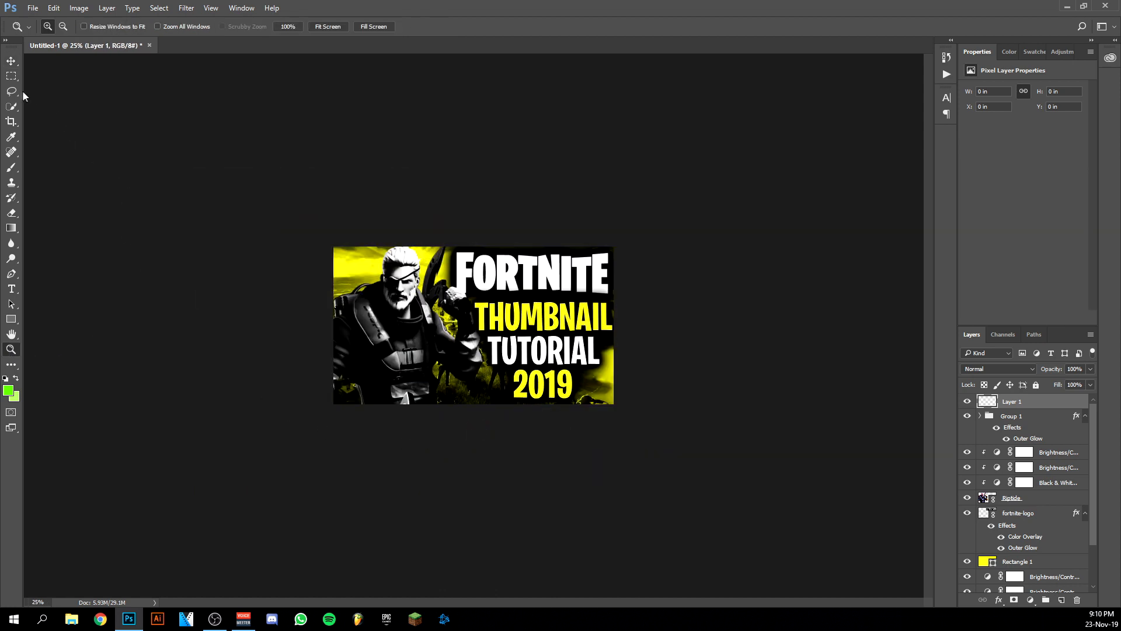
- Paint a soft yellow (ffff00) fade along the thumbnail's lower edge with a 2000 px brush centred below the canvas
left_click(14, 171)
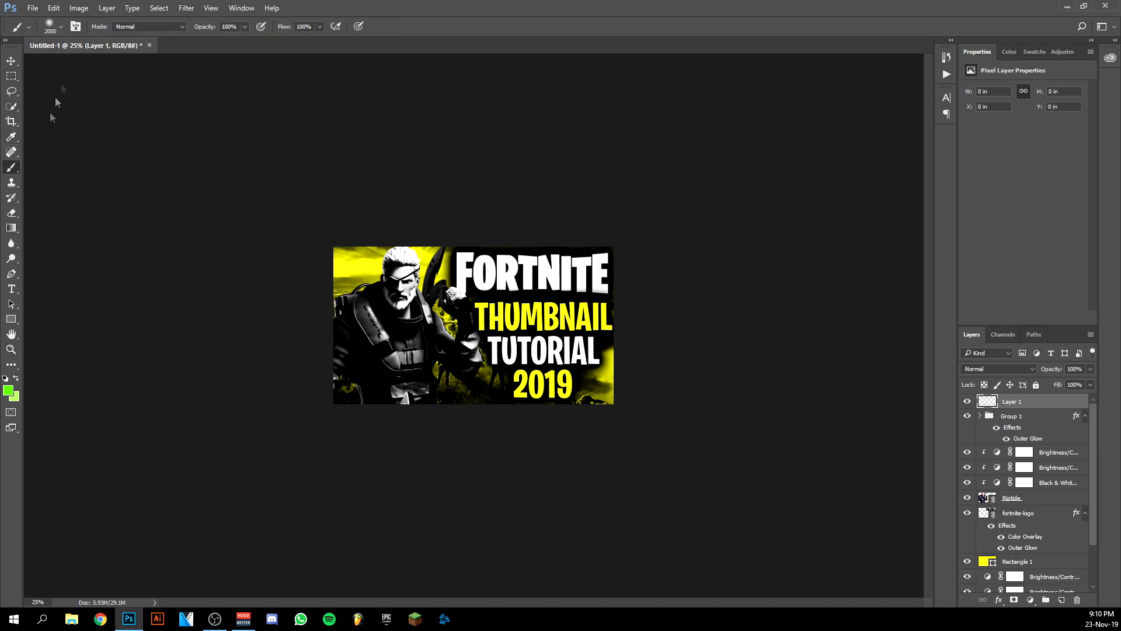
left_click(9, 392)
double_click(599, 398)
type("ffff00")
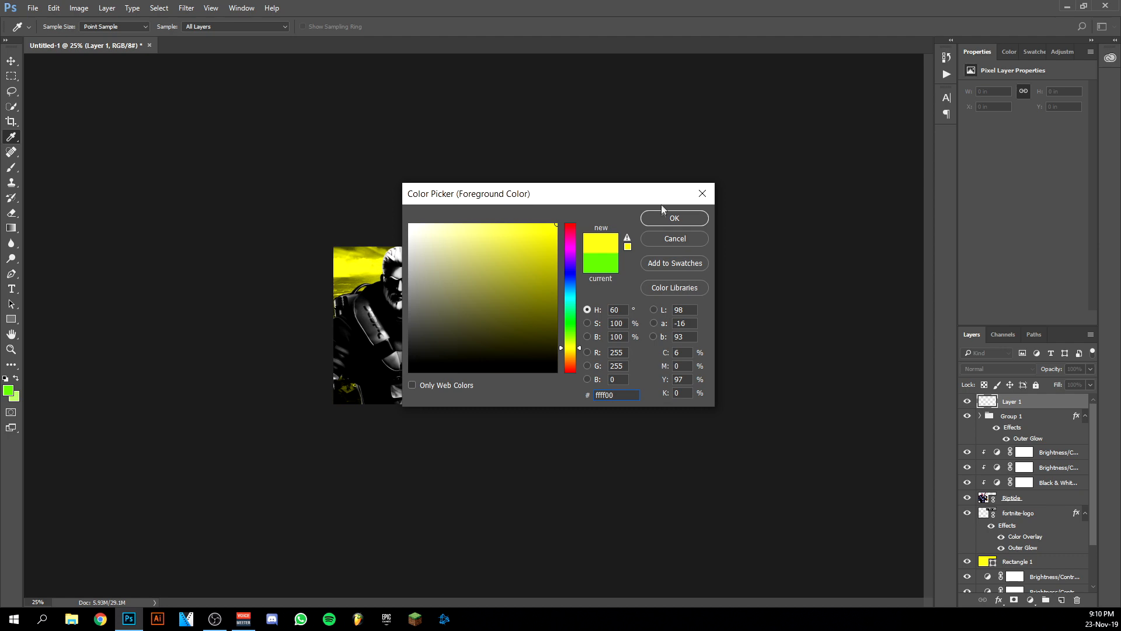
left_click(665, 218)
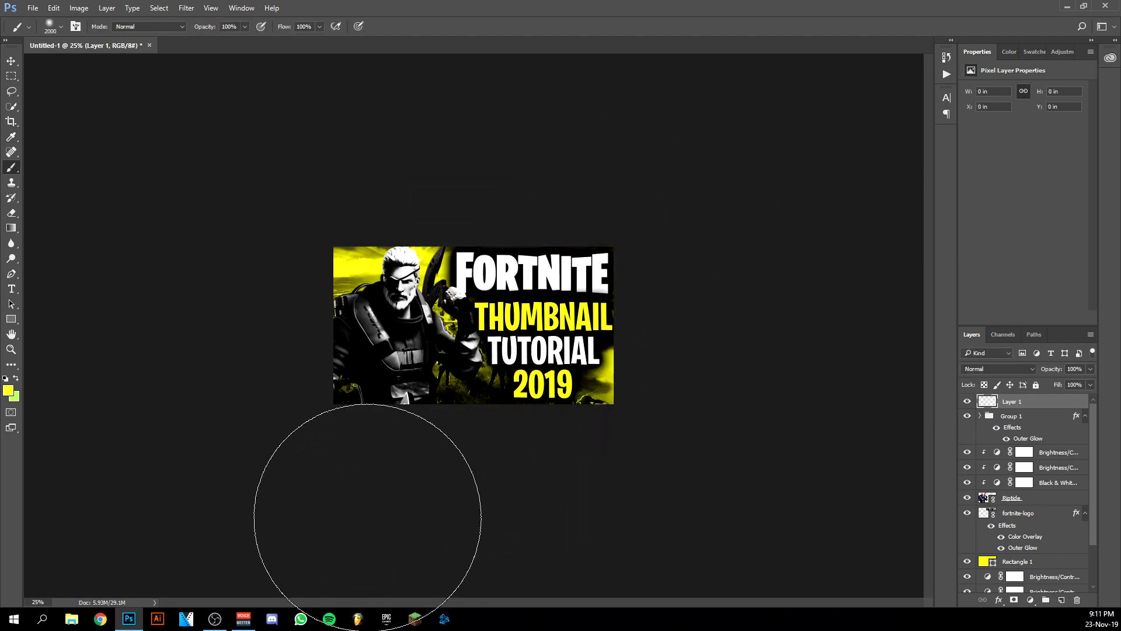
mouse_move(367, 517)
left_mouse_down()
mouse_move(363, 508)
mouse_move(401, 525)
mouse_move(587, 520)
left_mouse_up()
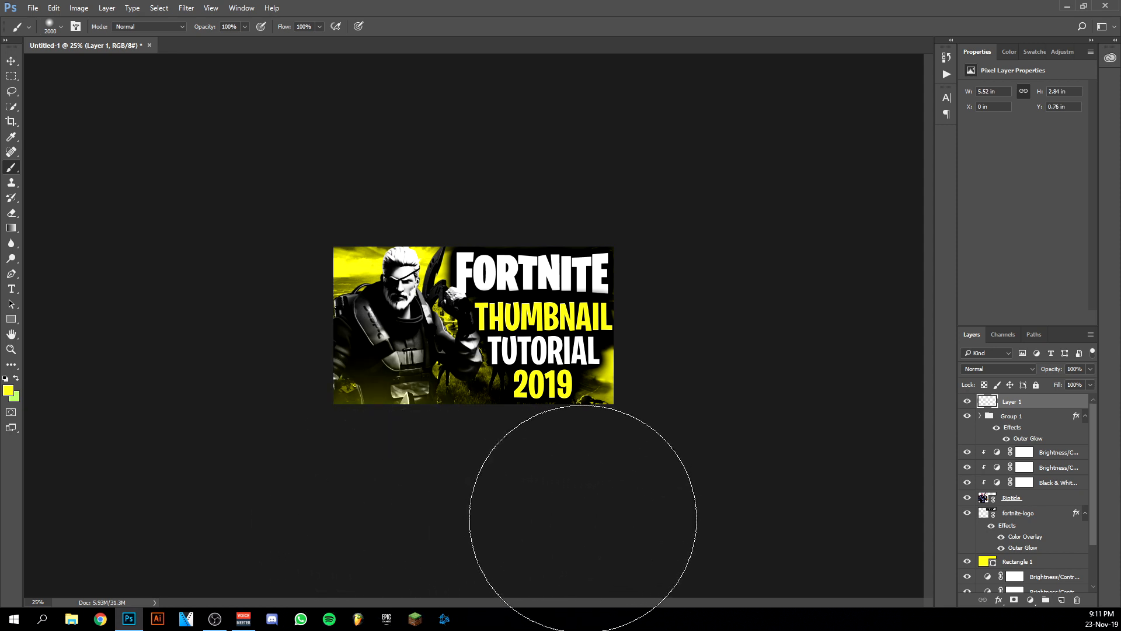
left_click_drag(580, 517, 473, 515)
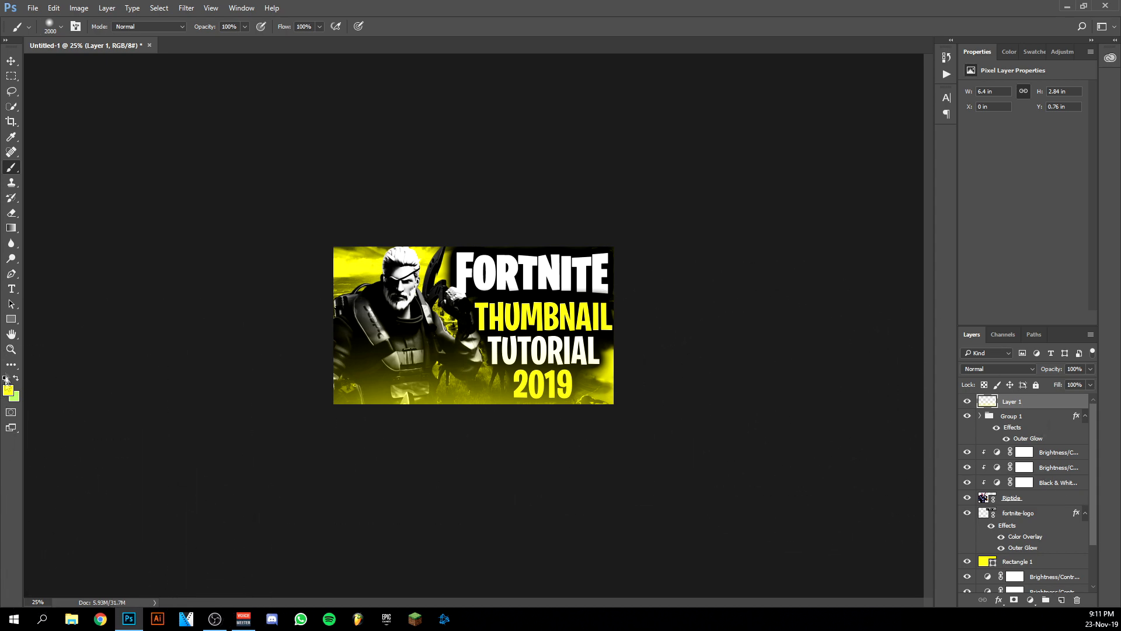
- Move the yellow fade layer below the text group in the layer order
left_click(10, 348)
left_click(467, 297)
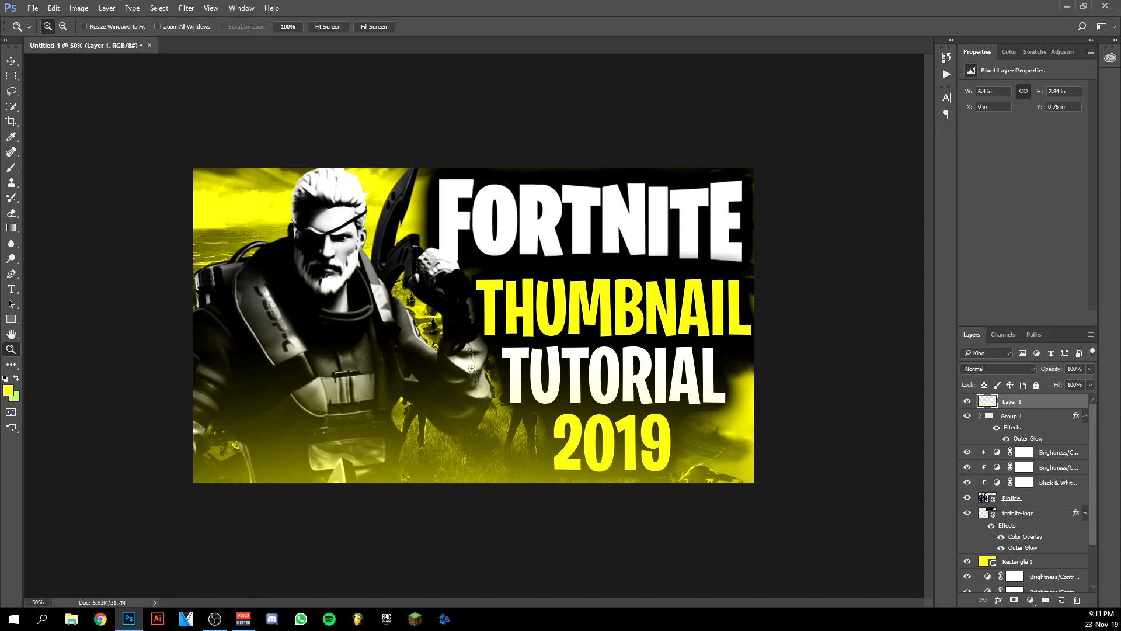
left_click_drag(1043, 404, 1022, 441)
- Scale the Fortnite logo and the text group together to about 98% in width and height
mouse_move(125, 623)
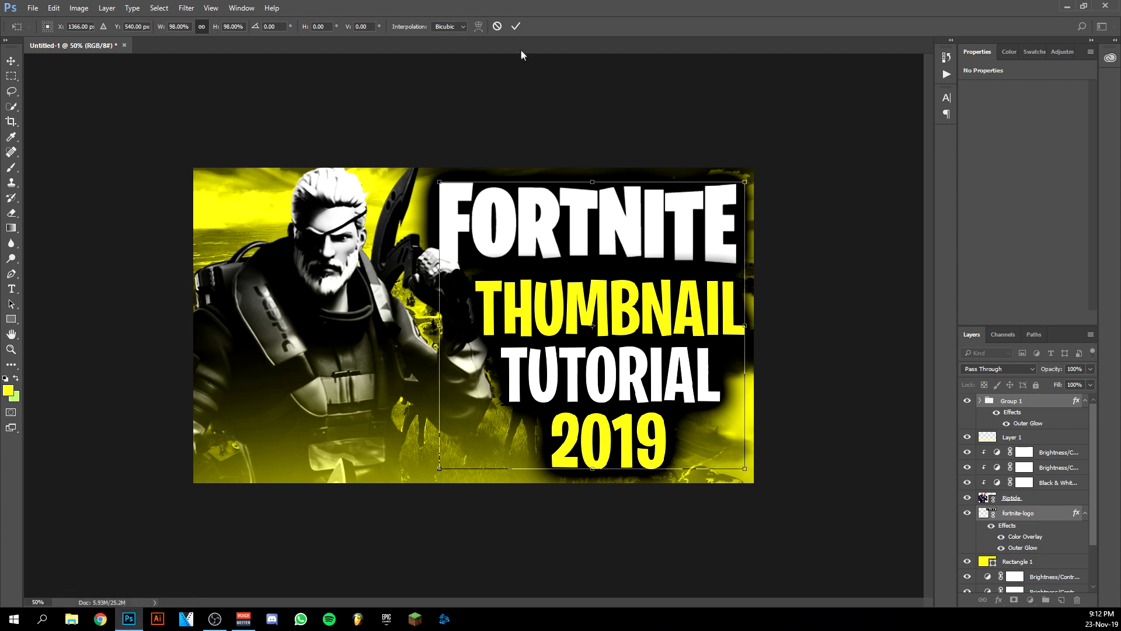
left_click(516, 26)
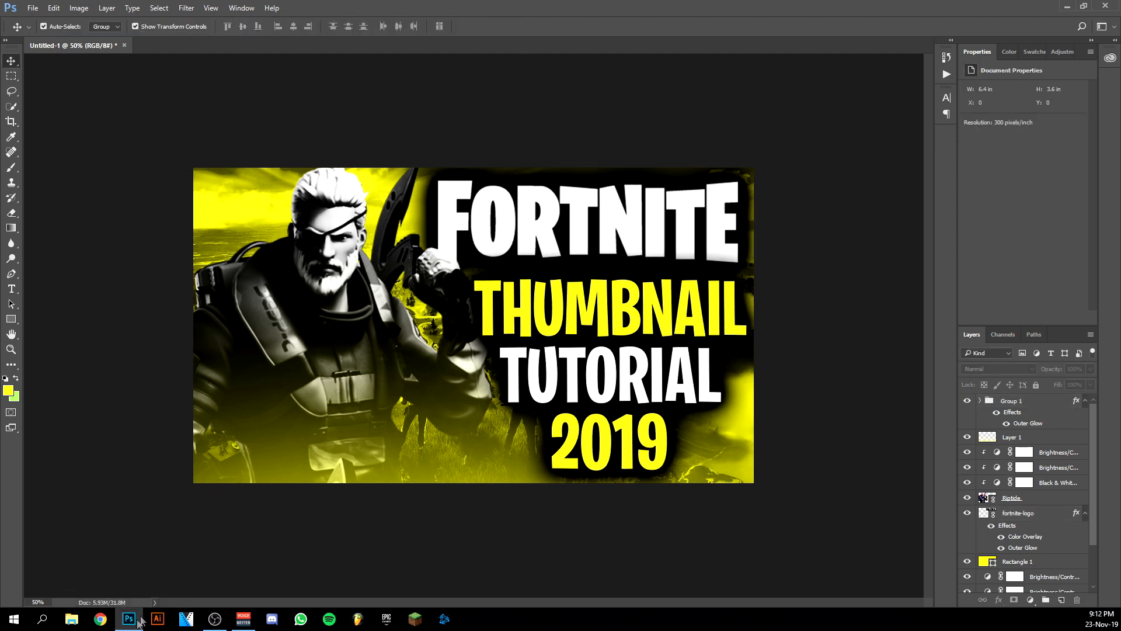
mouse_move(135, 624)
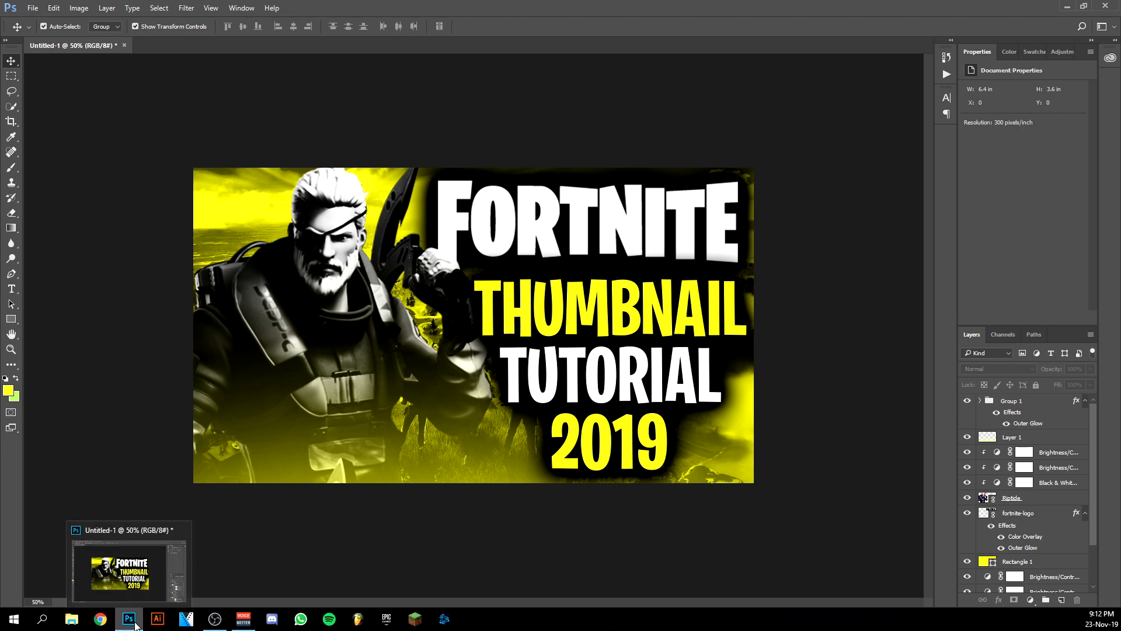